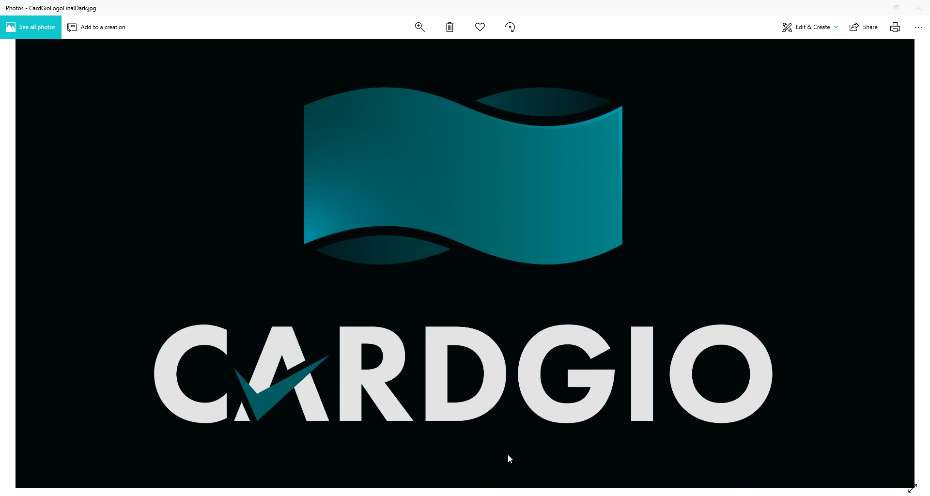
- Switch to CardLine and convert the a.las log file to CGF format
mouse_move(487, 495)
click(387, 495)
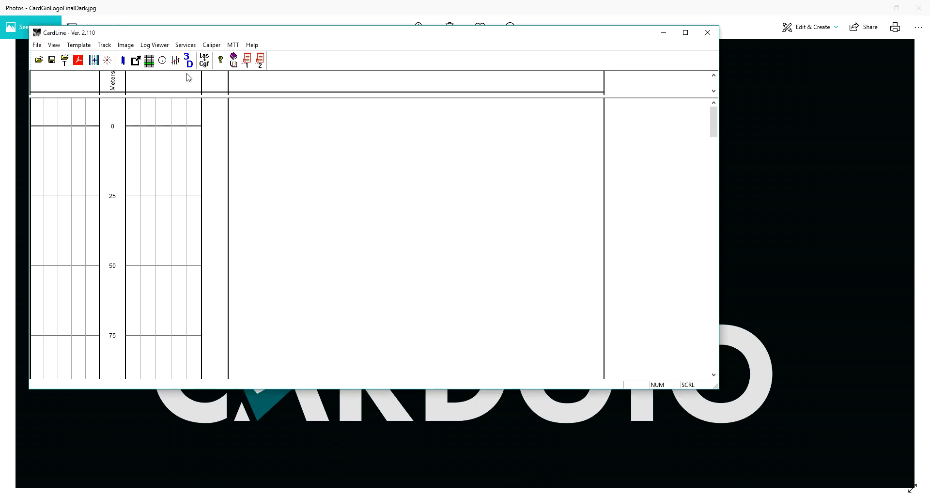
click(203, 61)
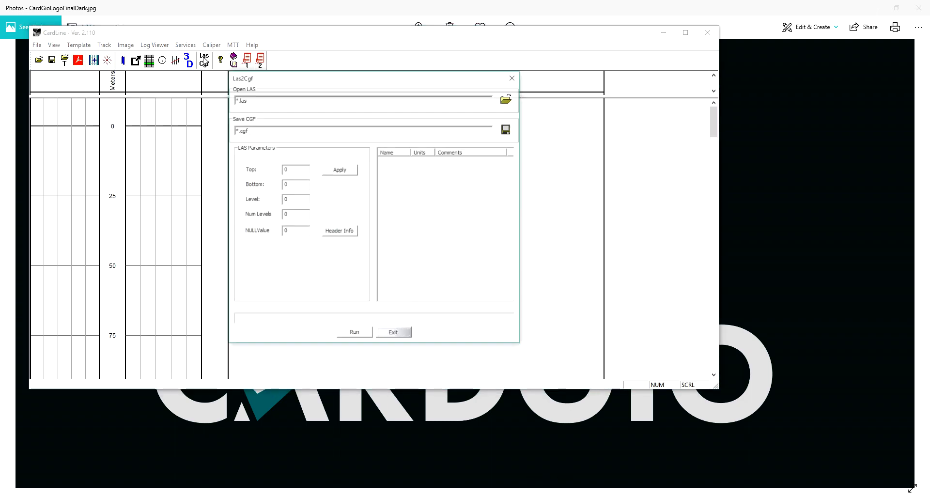
click(512, 100)
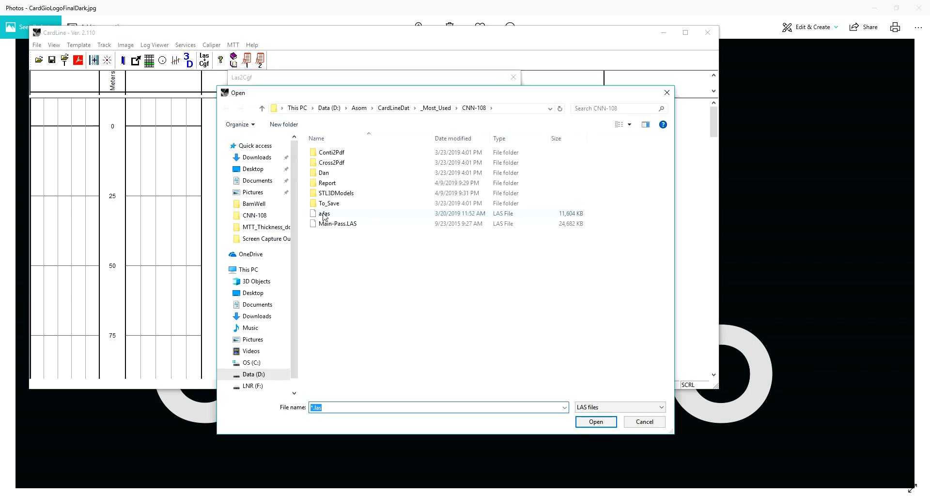
double_click(324, 215)
click(355, 334)
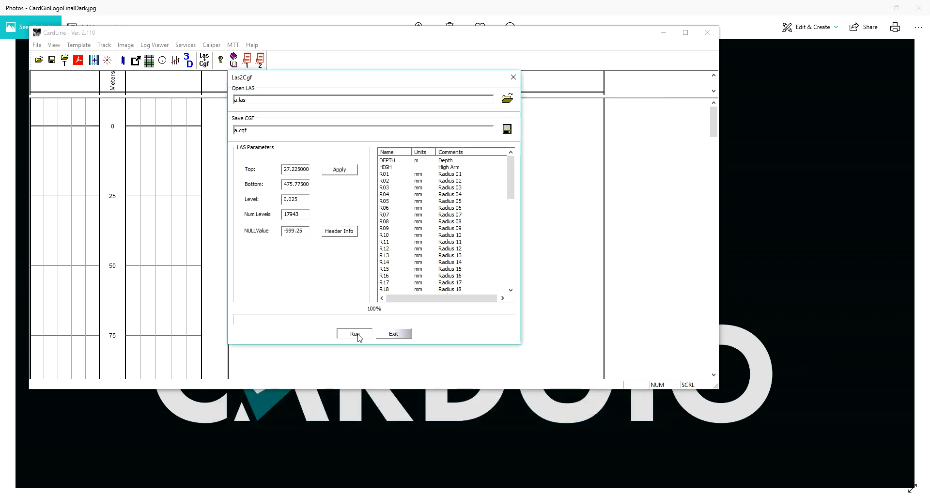
- Load a.cgf for MIT data processing and review its casing weights and sizes against the casing size table
click(123, 62)
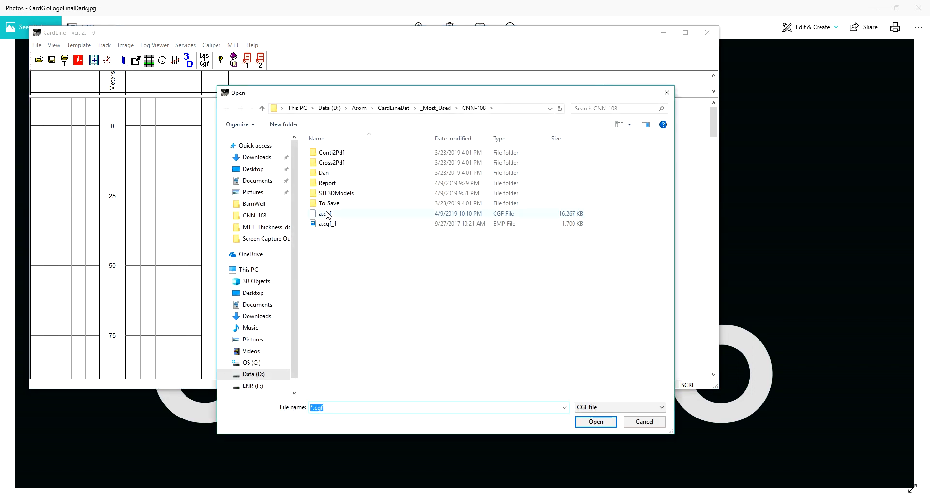
double_click(328, 216)
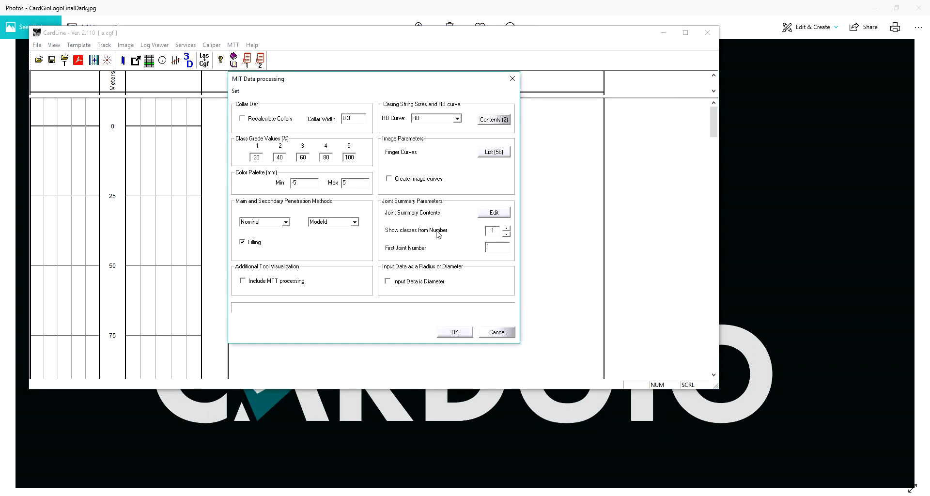
click(494, 119)
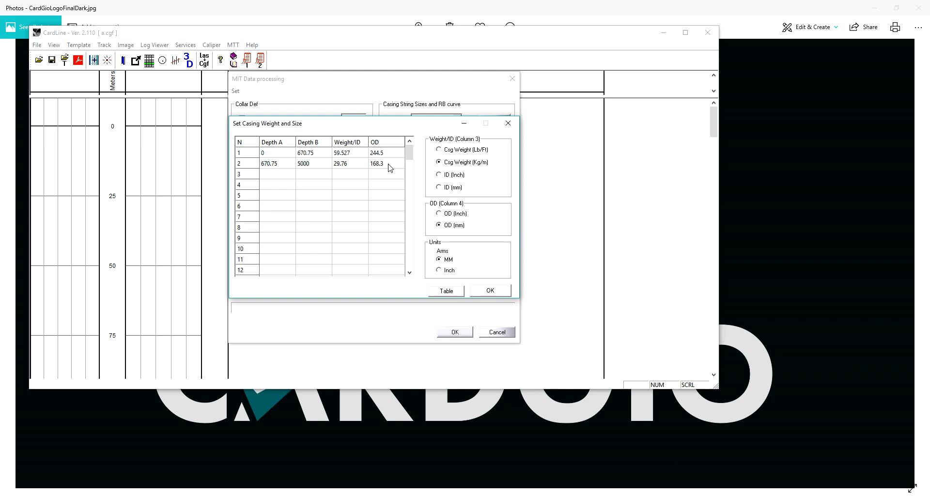
click(445, 291)
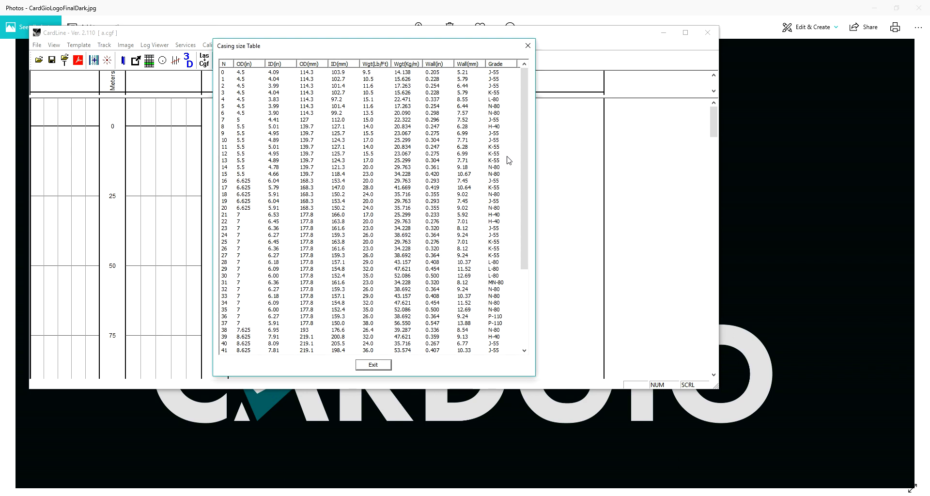
drag(524, 167, 524, 206)
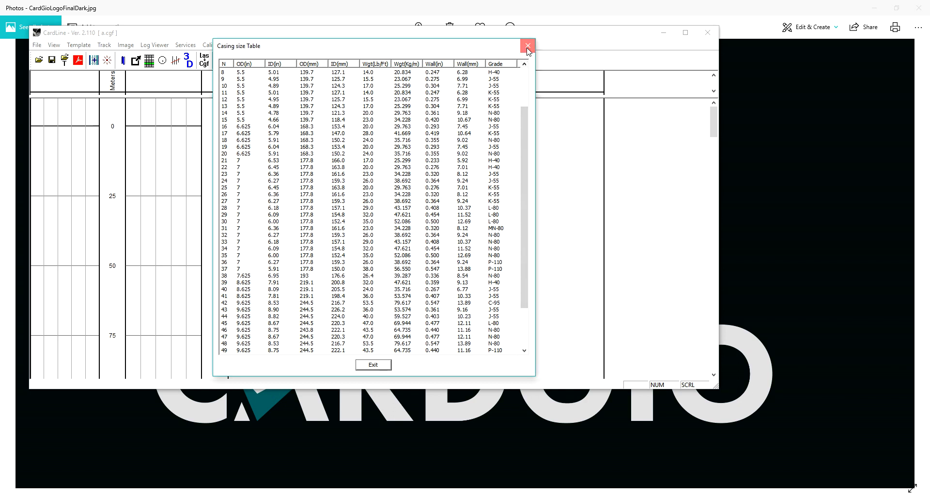
click(528, 46)
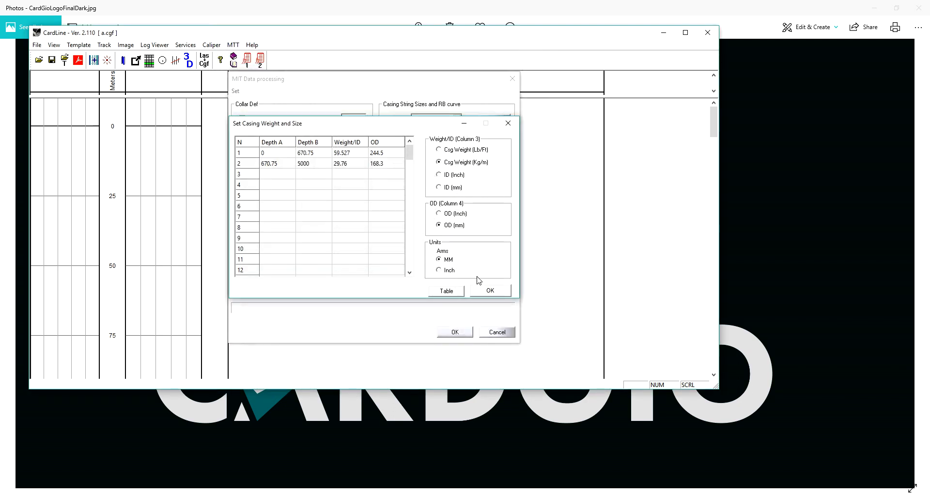
click(508, 124)
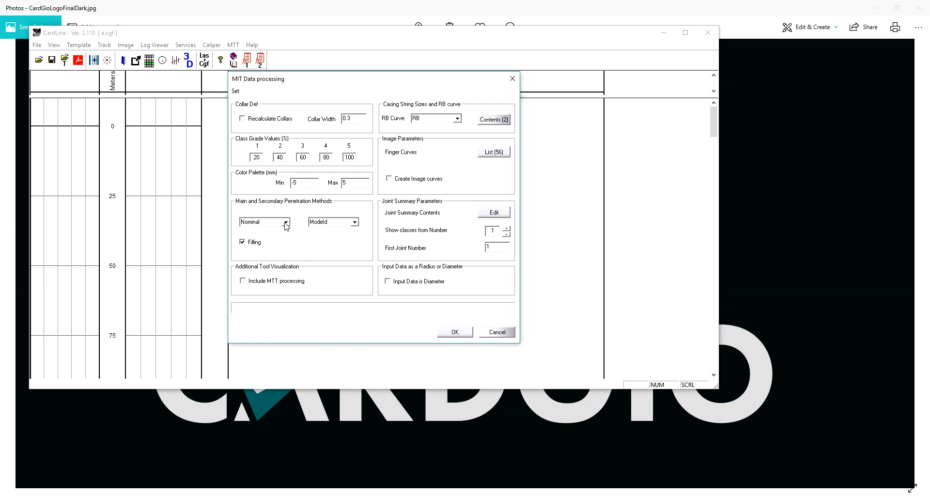
- Review the penetration method options, accept the joint summary parameters and run the MIT data processing
click(285, 223)
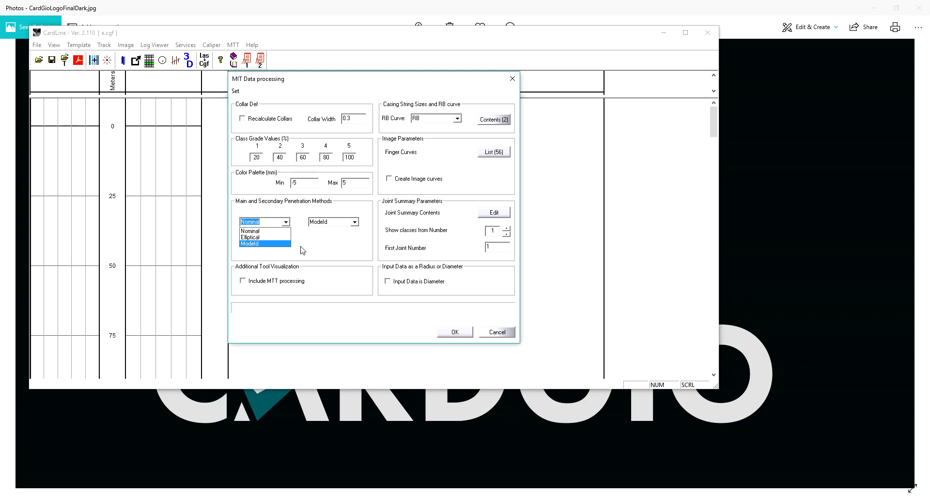
click(493, 215)
click(494, 215)
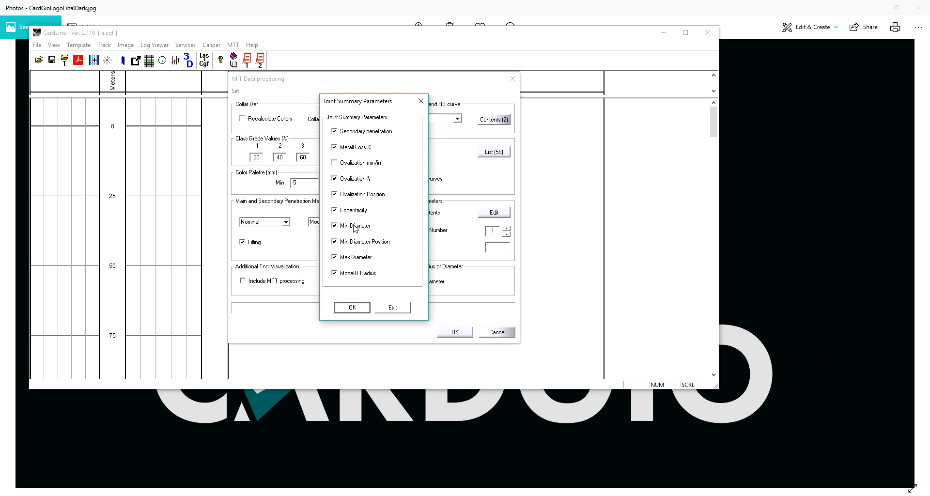
click(355, 309)
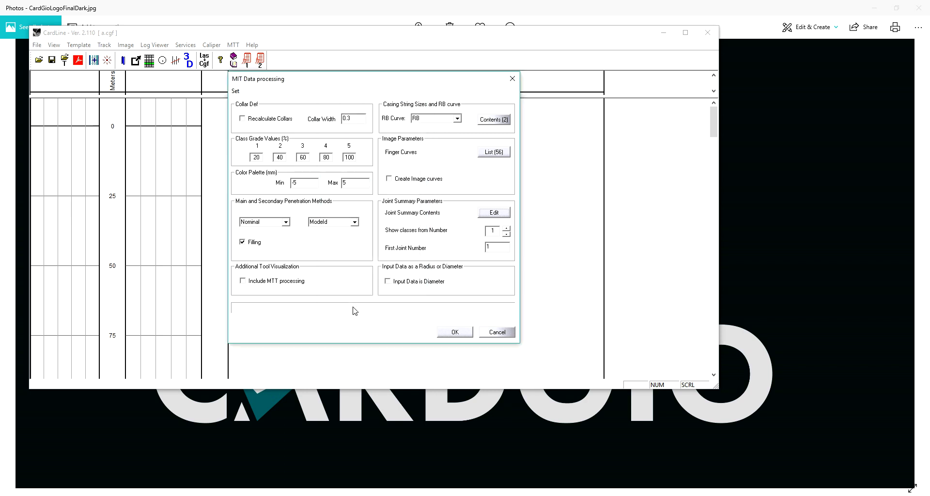
click(458, 334)
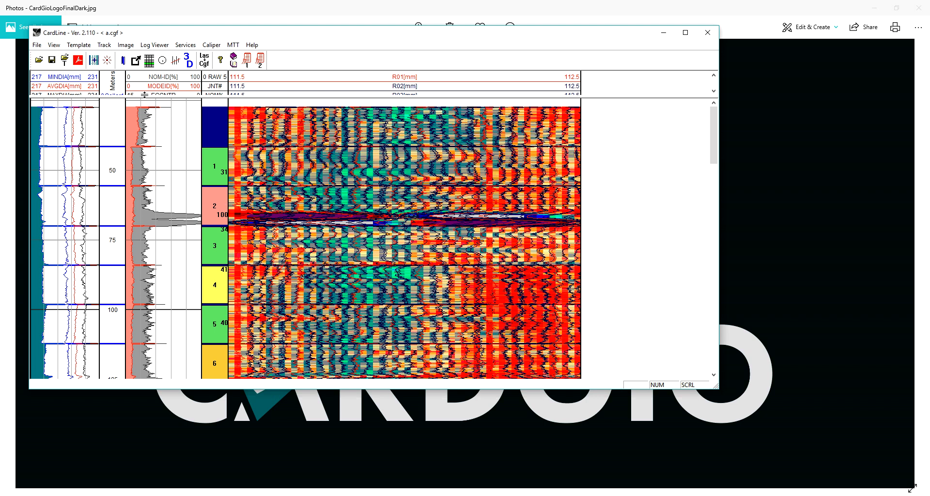
- Centralize the caliper data over the offered depth interval and normalize the finger arm curves
click(148, 62)
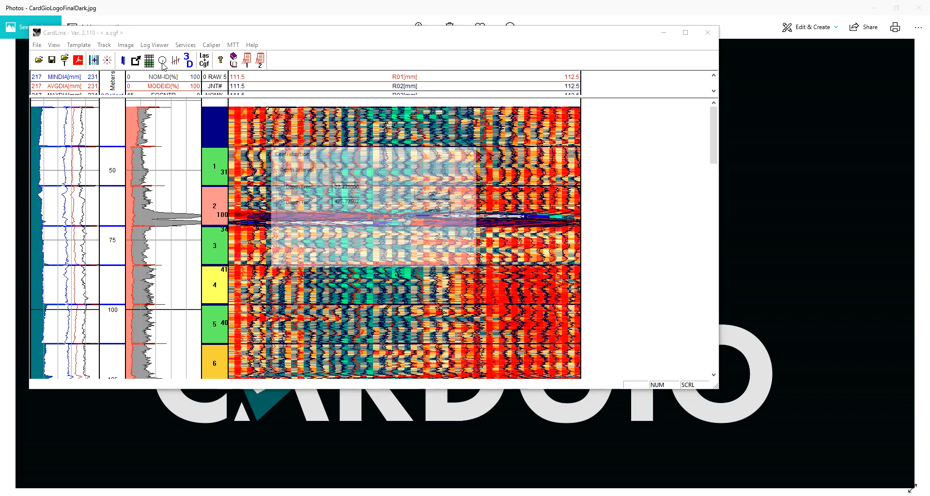
click(433, 194)
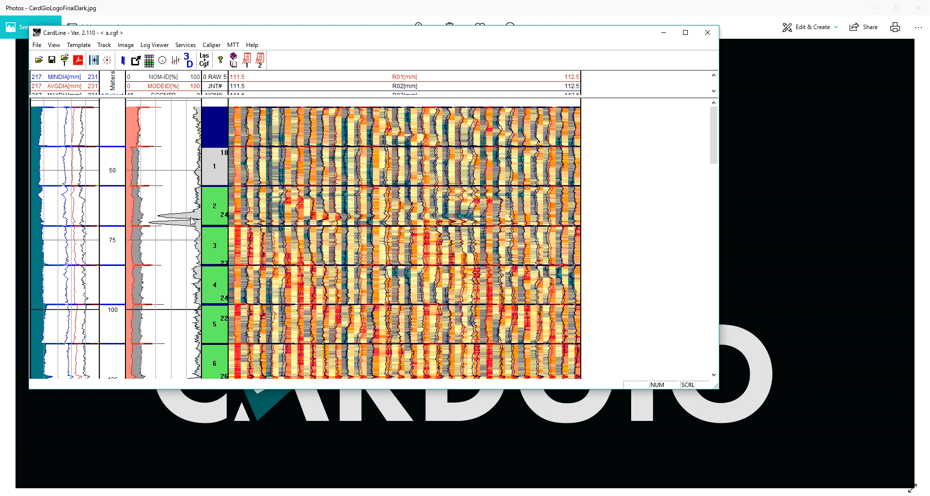
scroll(191, 217, up, 2)
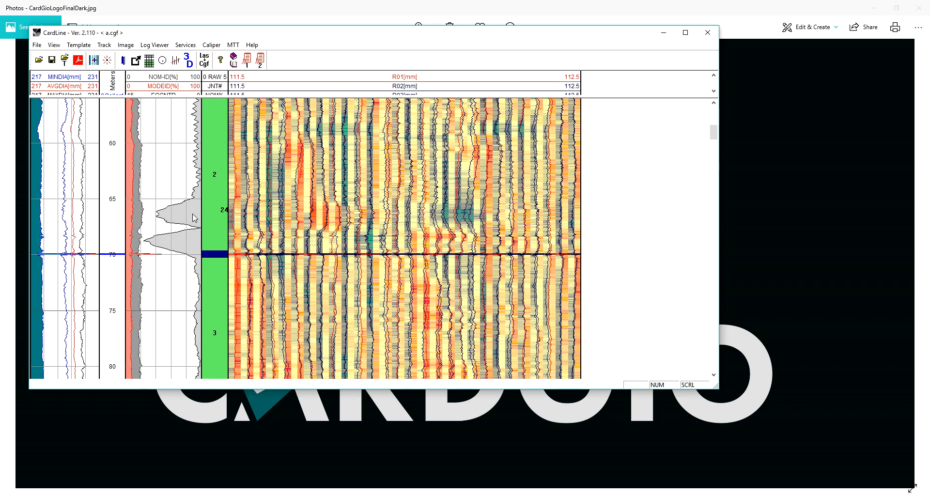
scroll(193, 218, down, 1)
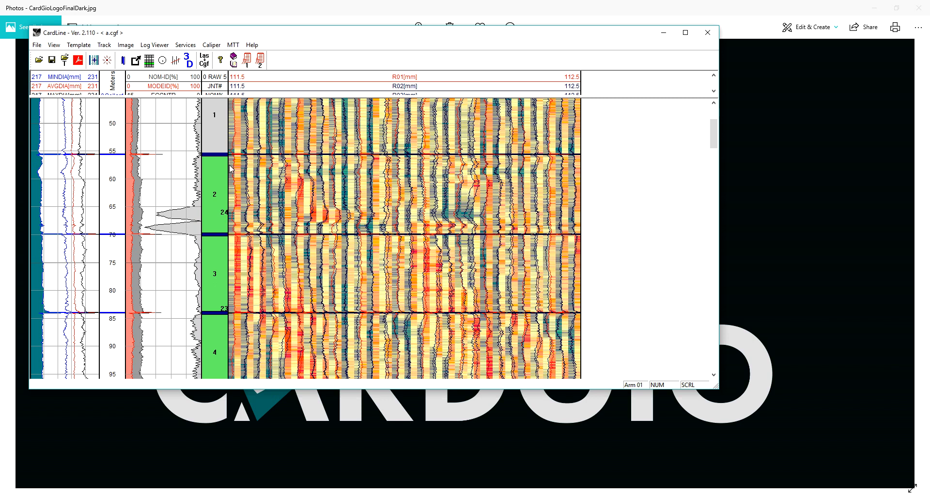
click(175, 60)
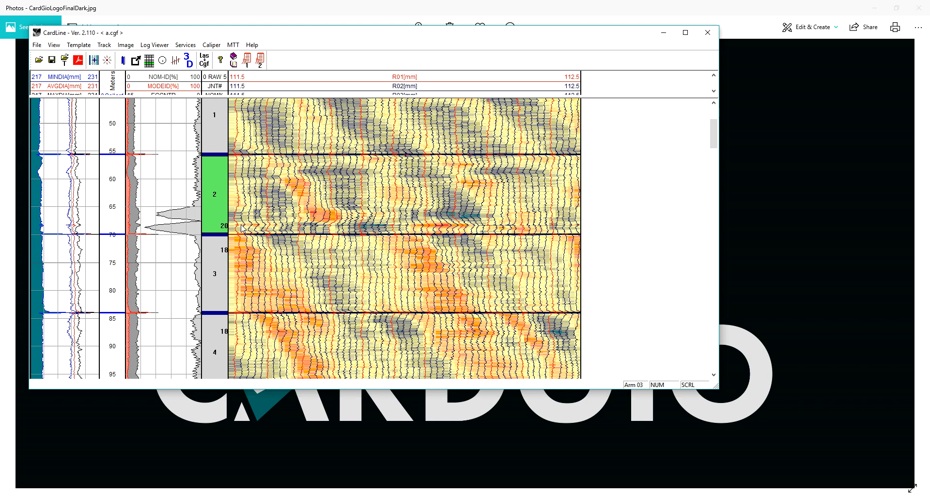
- Open the 3D view of the casing and rotate the pipe to look straight down its bore
click(190, 65)
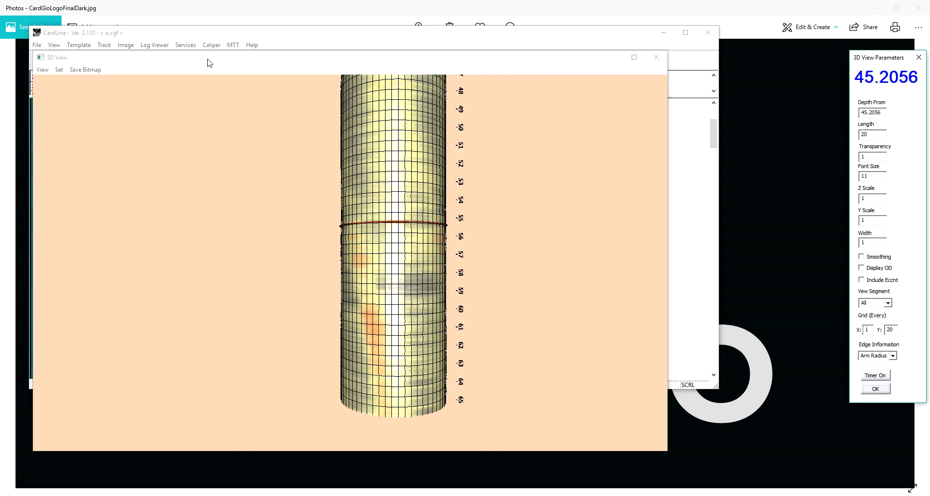
drag(210, 63, 424, 111)
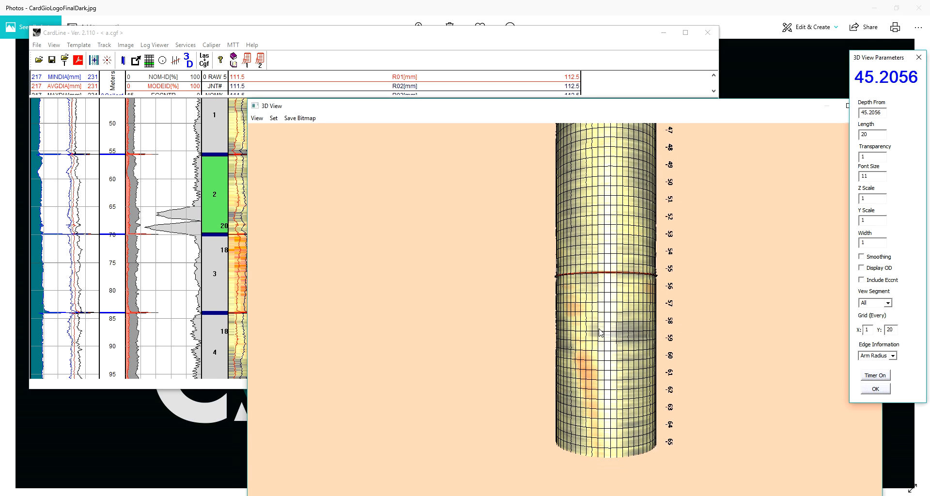
scroll(598, 329, down, 2)
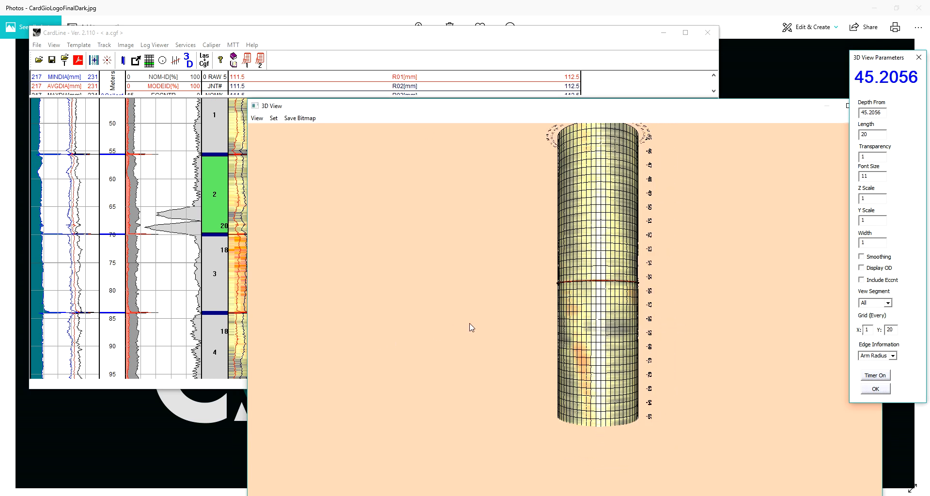
double_click(472, 327)
double_click(472, 327)
double_click(472, 327)
drag(603, 333, 899, 416)
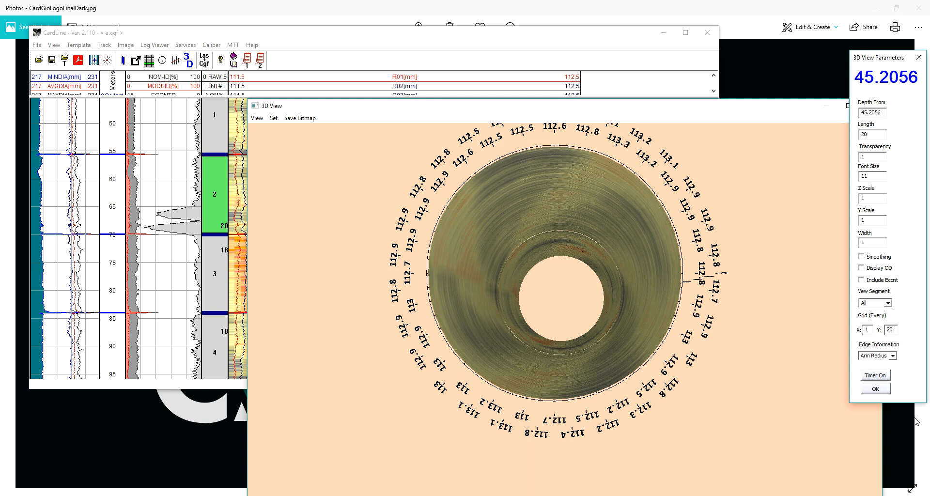
- Switch the 3D view's edge information to Arm Numbers and finally to Nom Pit %
click(892, 357)
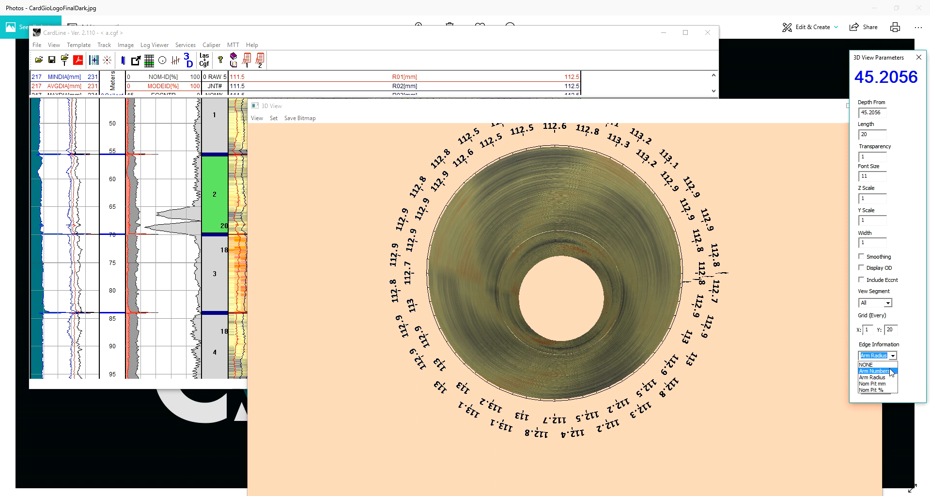
click(891, 372)
click(893, 357)
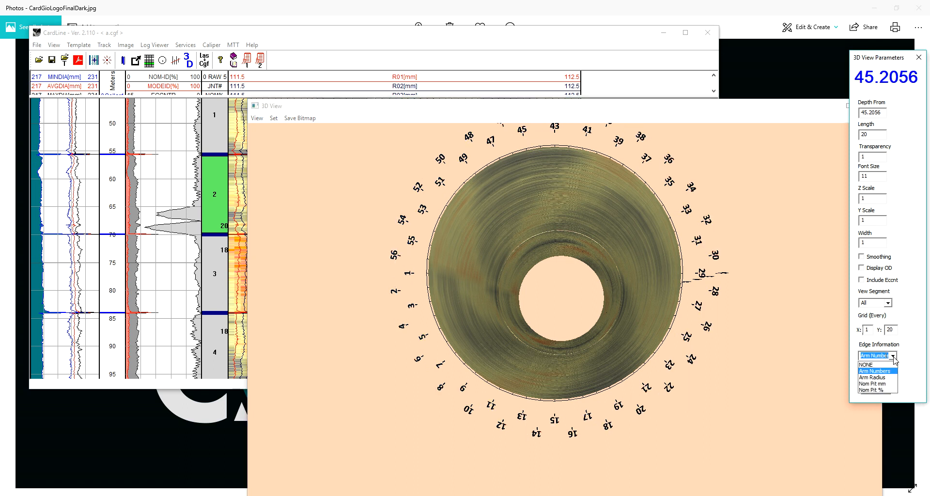
click(888, 390)
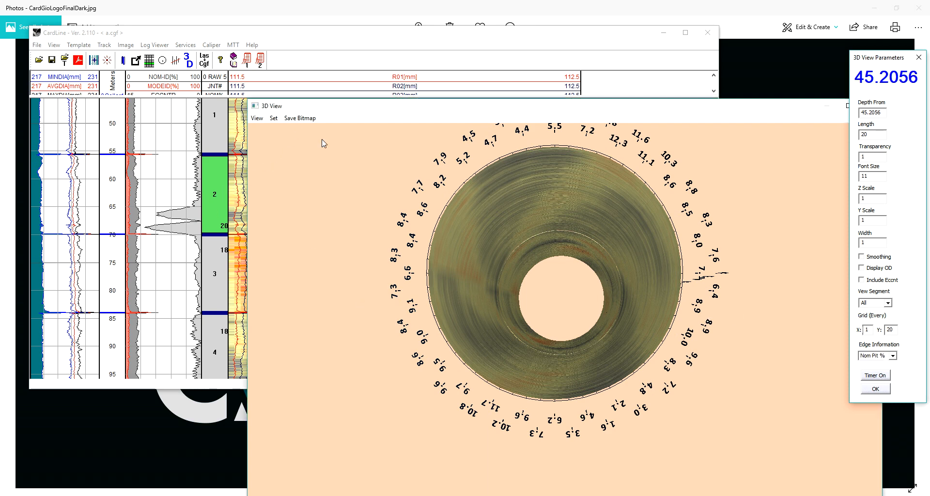
- Start the 3D view at depth 70.0456 and show the cross-section of joint 3 at 76.825 m
drag(303, 108, 519, 302)
click(374, 239)
double_click(373, 235)
mouse_move(310, 167)
mouse_down()
mouse_move(329, 175)
mouse_move(314, 186)
mouse_move(326, 335)
mouse_move(337, 277)
mouse_up()
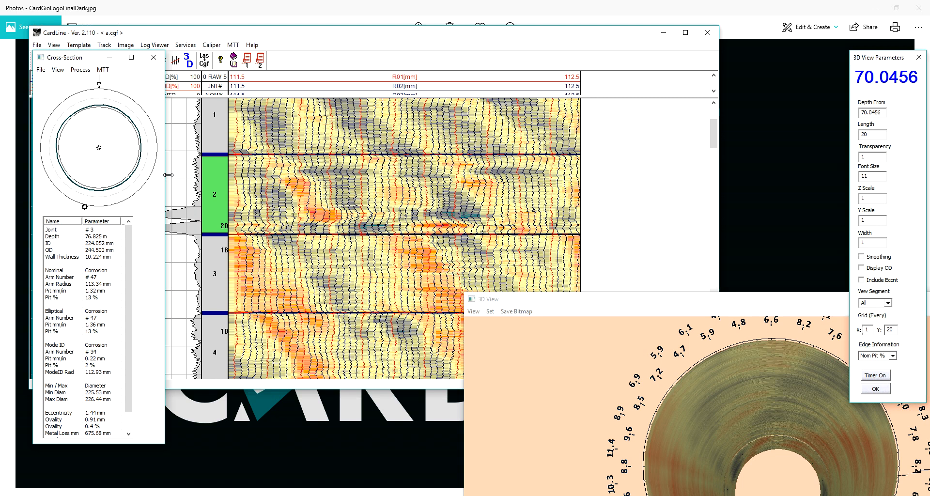
drag(515, 303, 408, 128)
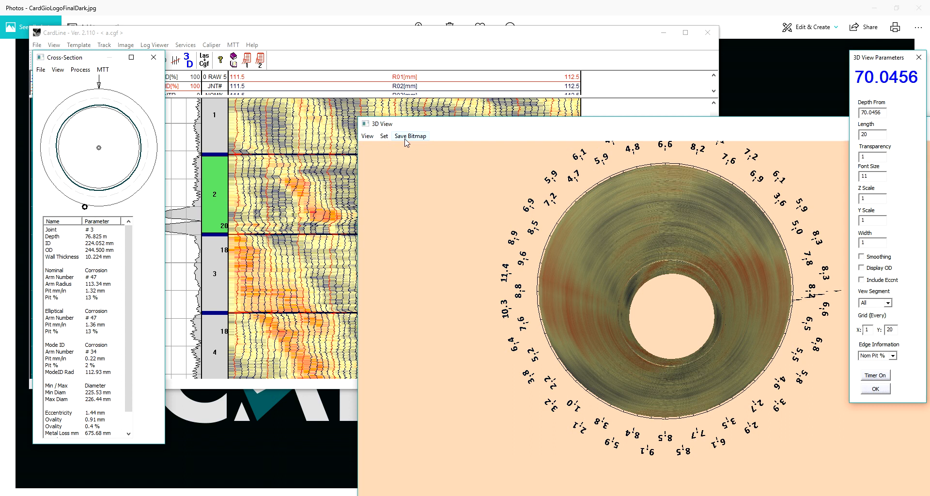
- Examine the full 20 m pipe section from the side in 3D, and move its window clear of the log image
click(436, 219)
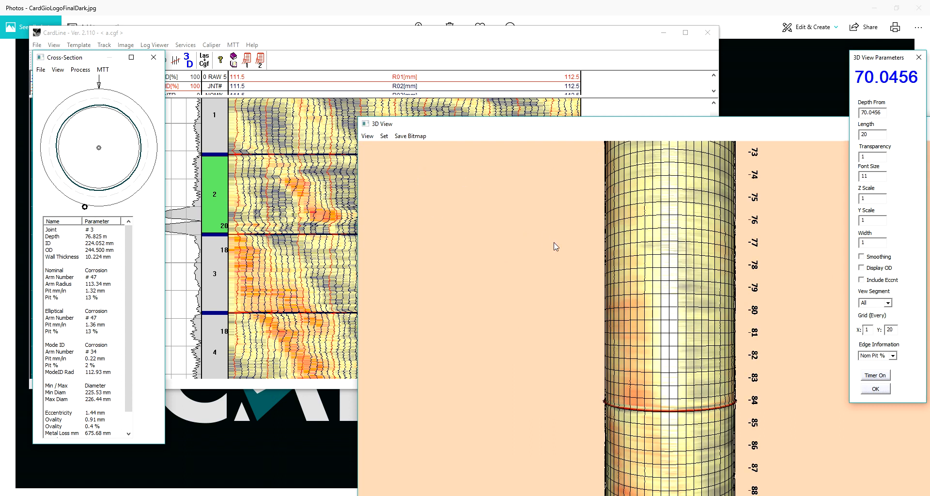
scroll(491, 265, down, 2)
scroll(493, 265, down, 2)
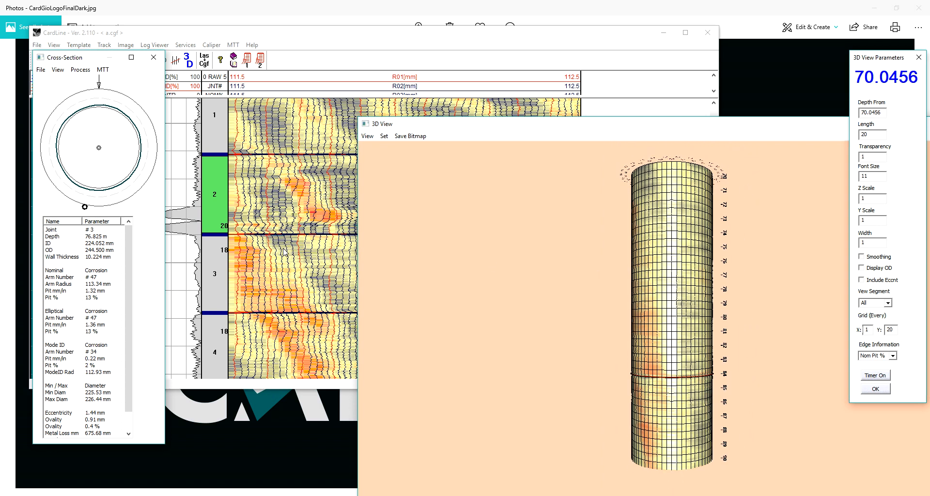
drag(481, 127, 561, 428)
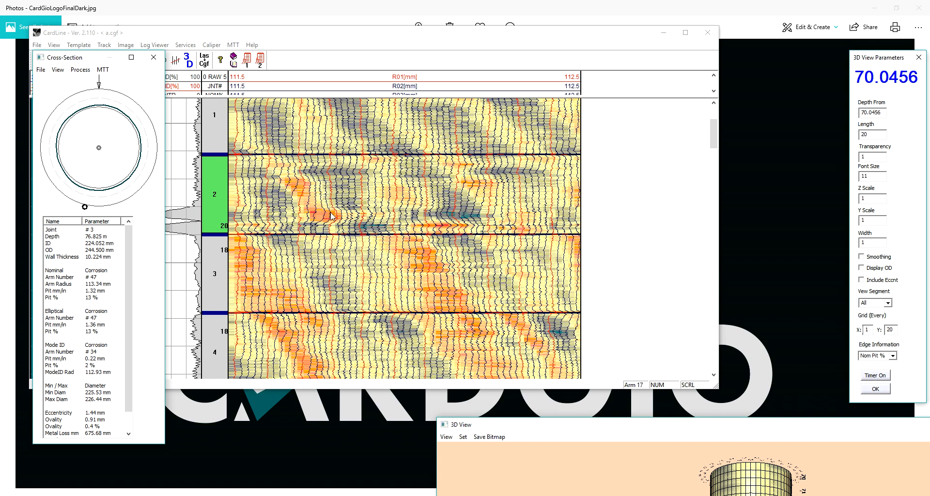
- Switch the finger data back to its uncentralized state and bring the 3D view back up beside the log image
right_click(347, 183)
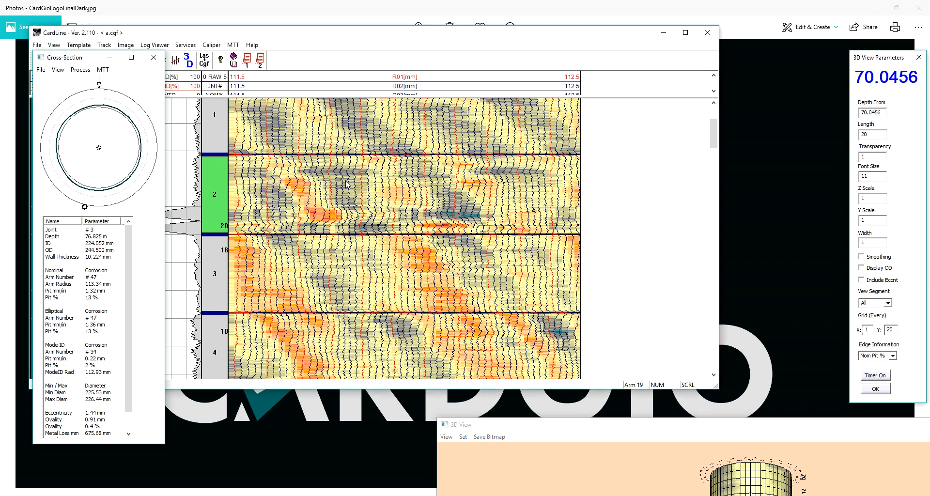
click(376, 209)
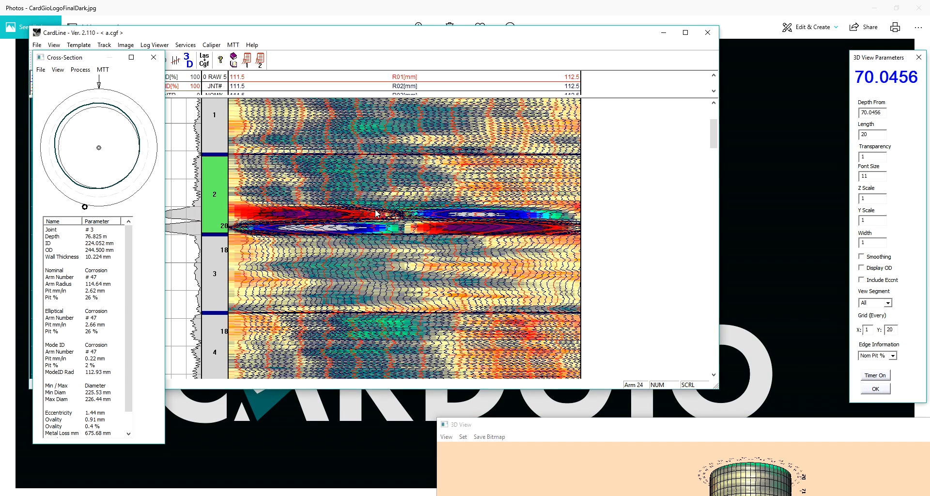
click(492, 426)
drag(493, 427, 546, 249)
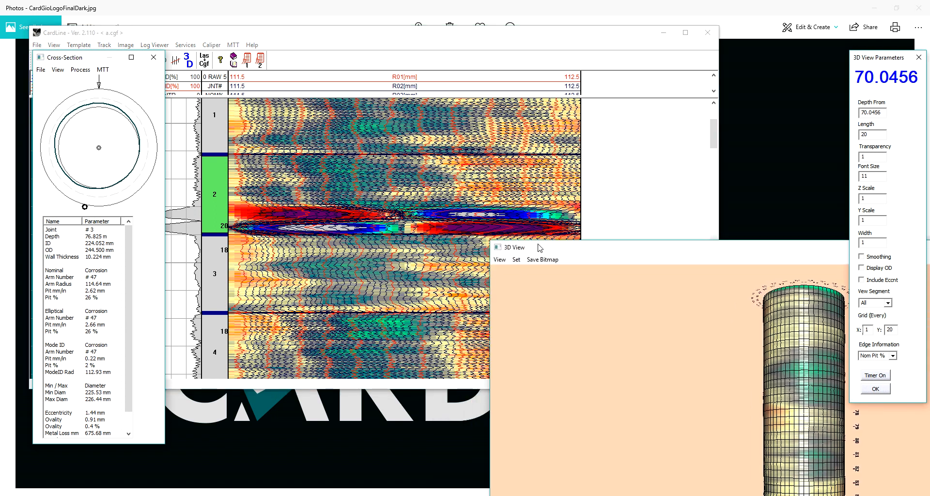
- Place the 3D view beside the log image and toggle the processed data display to compare centralized and uncentralized finger data
drag(539, 245, 532, 139)
right_click(349, 186)
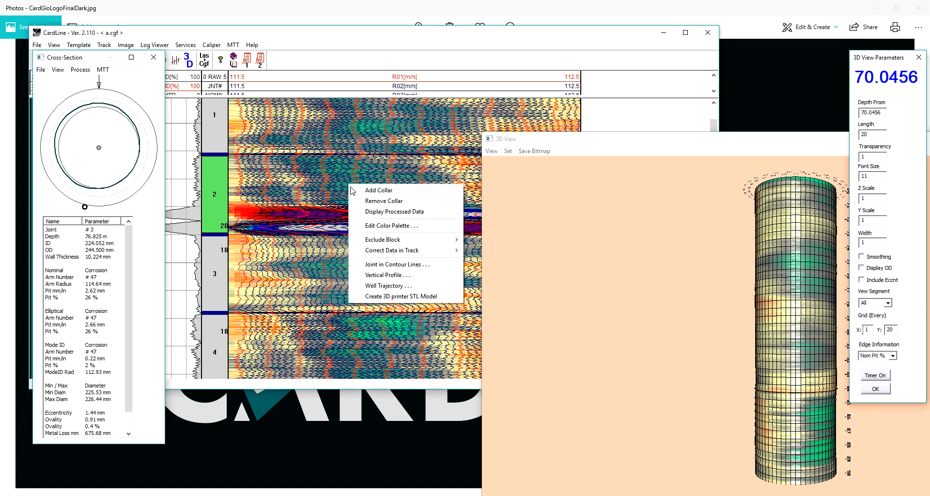
click(381, 213)
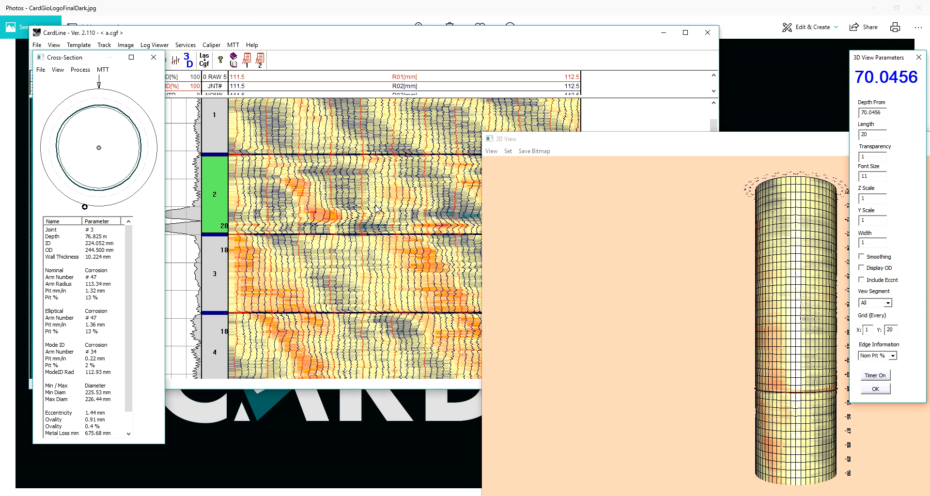
right_click(376, 206)
click(393, 234)
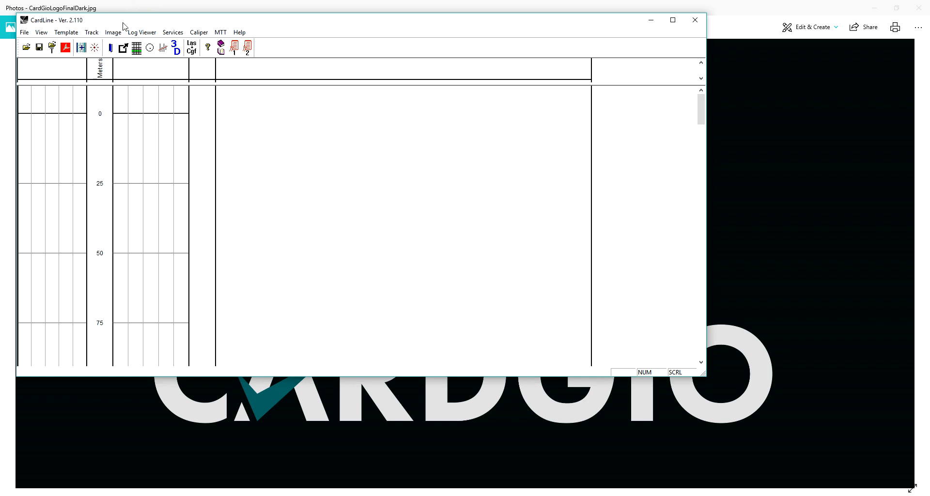
- Move the 3D view and cross-section windows off the log image and open the Joint Summary
click(123, 47)
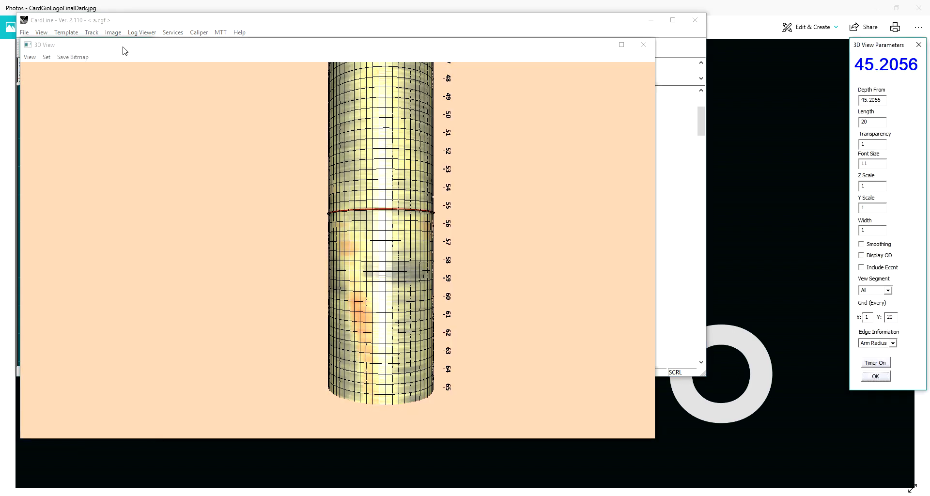
drag(247, 48, 597, 217)
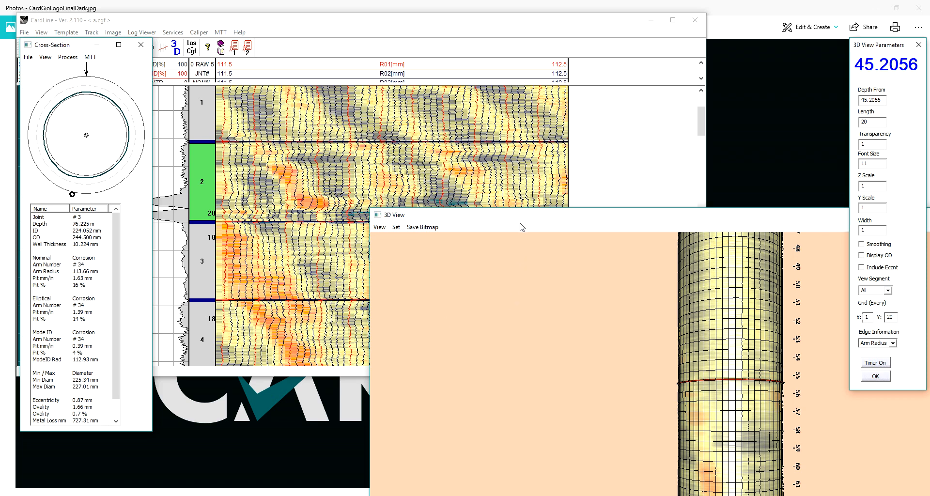
drag(681, 401, 455, 394)
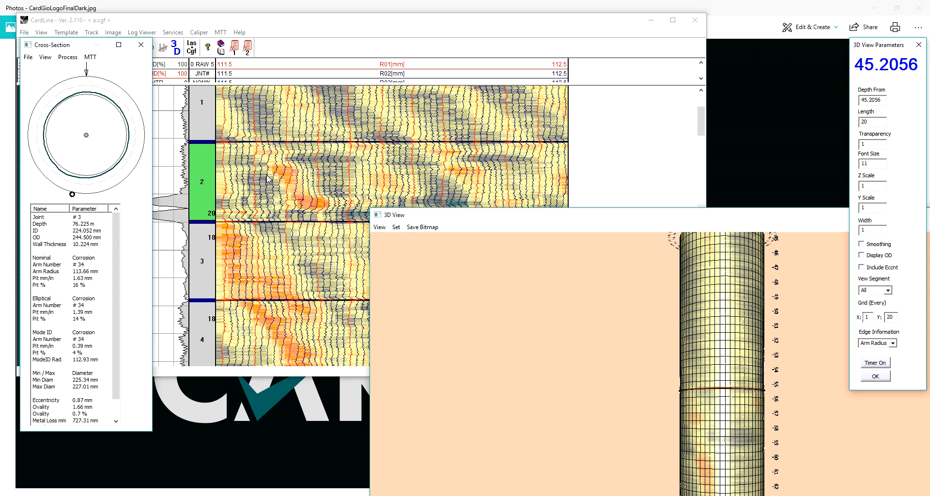
drag(76, 45, 52, 100)
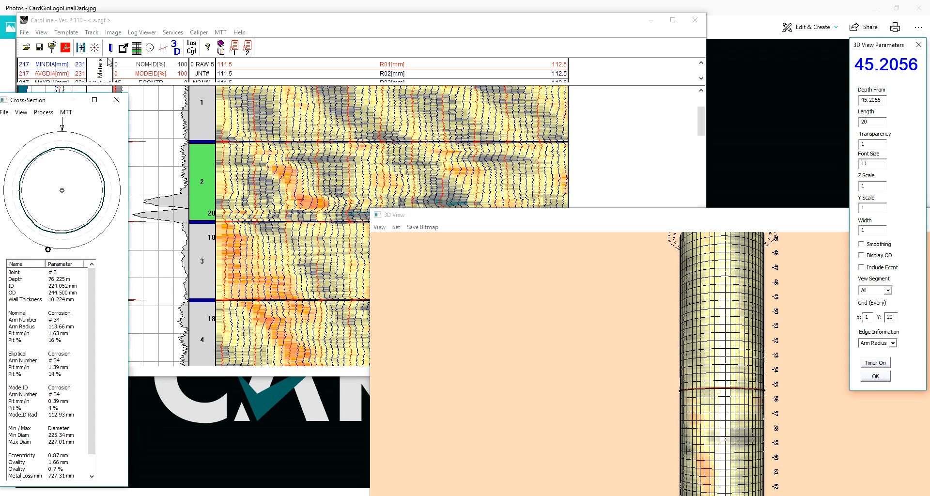
click(136, 49)
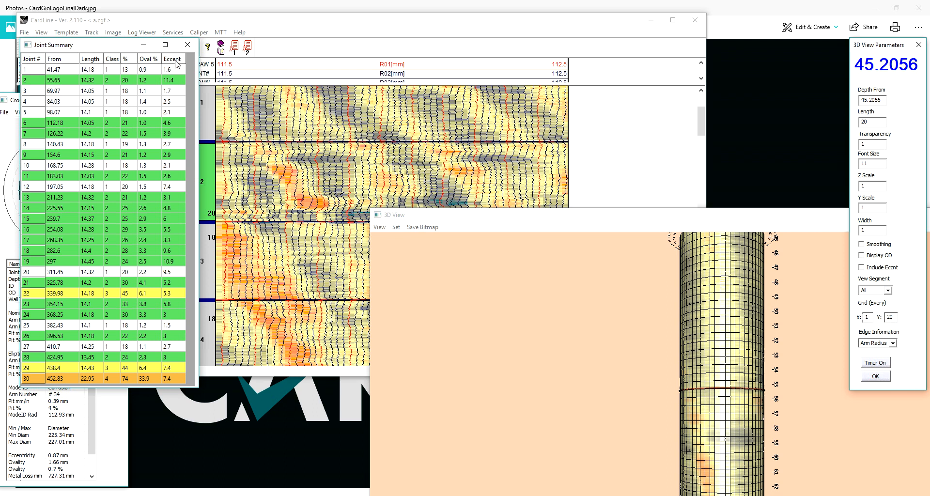
- Sort the Joint Summary by Oval % and examine joint 22 in the cross-section and all around in the 3D view
click(150, 58)
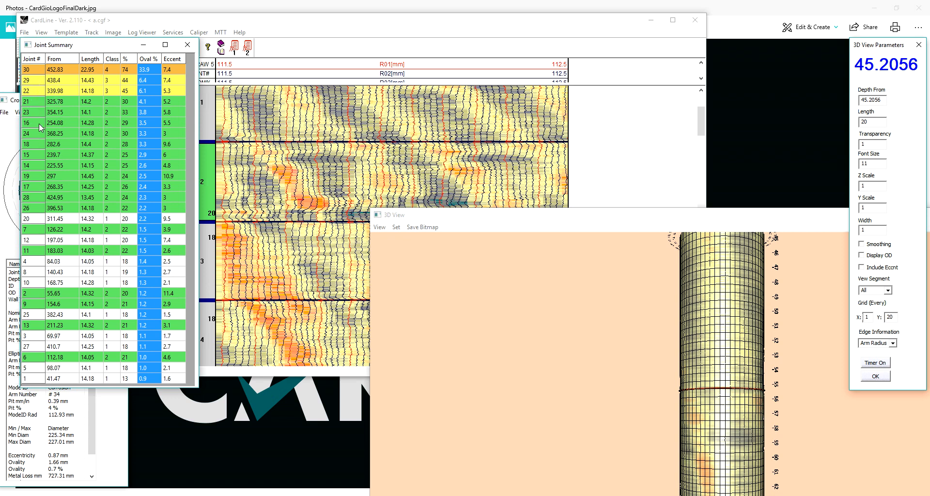
click(37, 92)
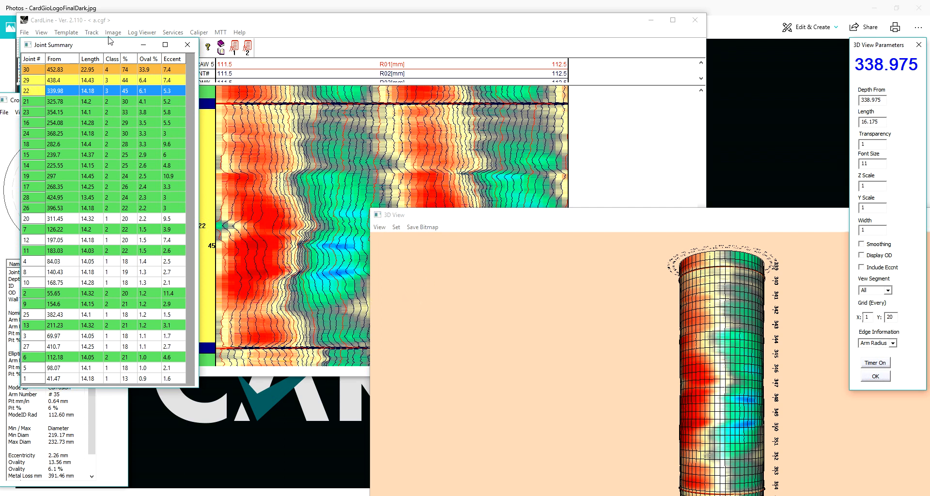
drag(103, 46, 230, 63)
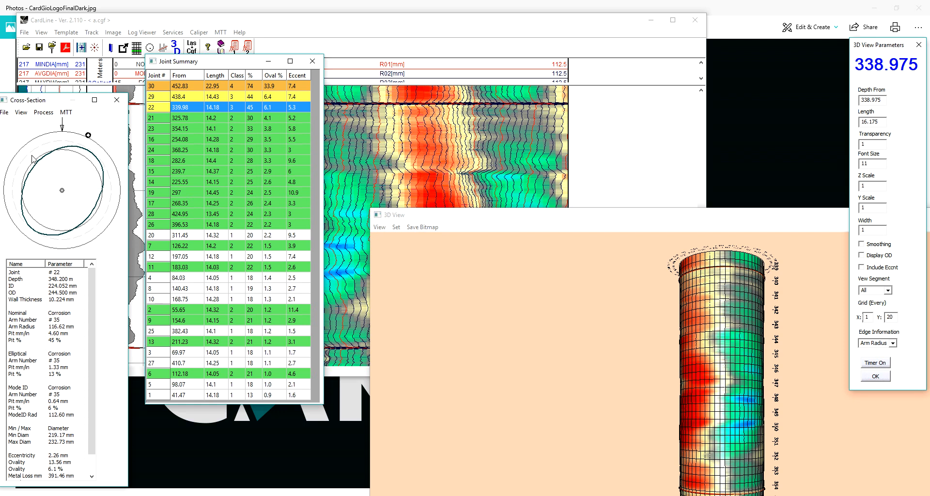
drag(414, 218, 384, 107)
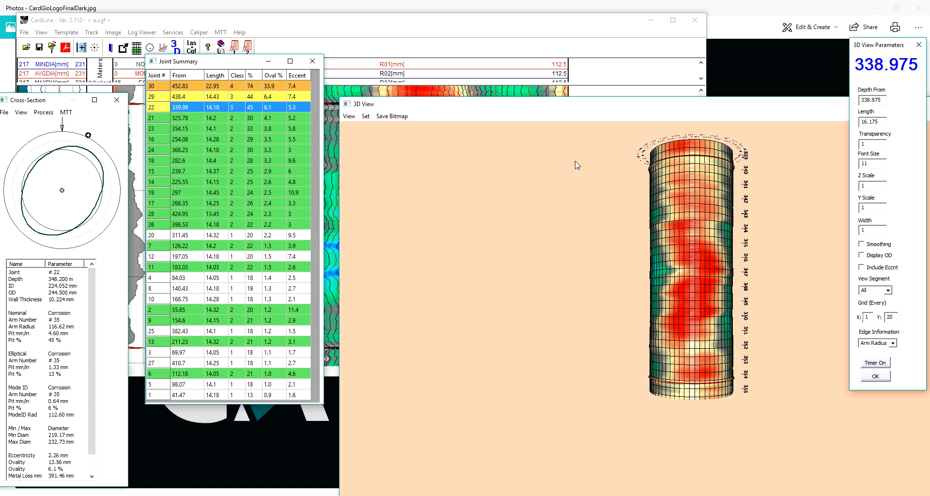
drag(549, 106, 661, 211)
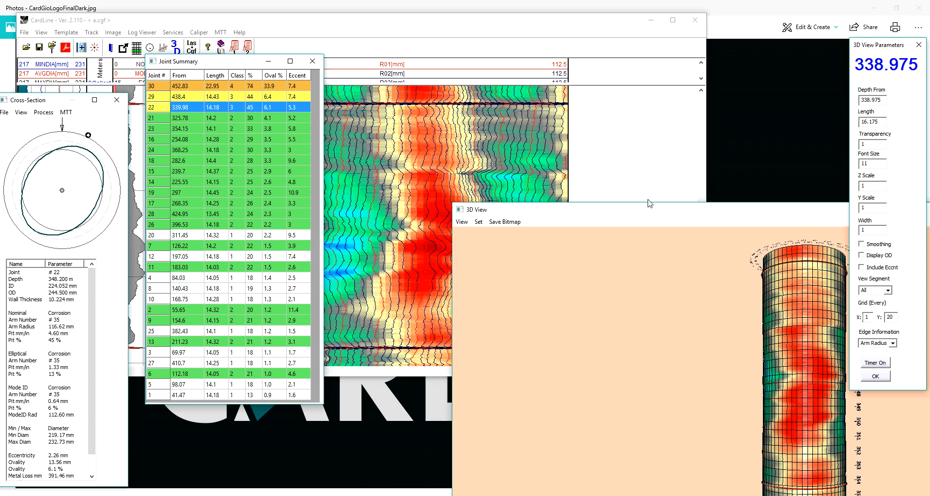
- Sort the Joint Summary by eccentricity and show joint 18 with its unprocessed finger data in the log and 3D view
click(297, 76)
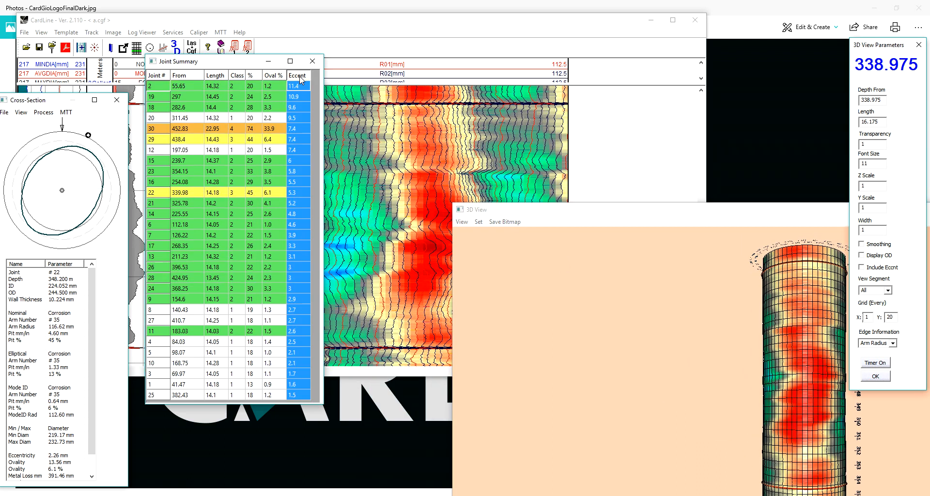
click(156, 107)
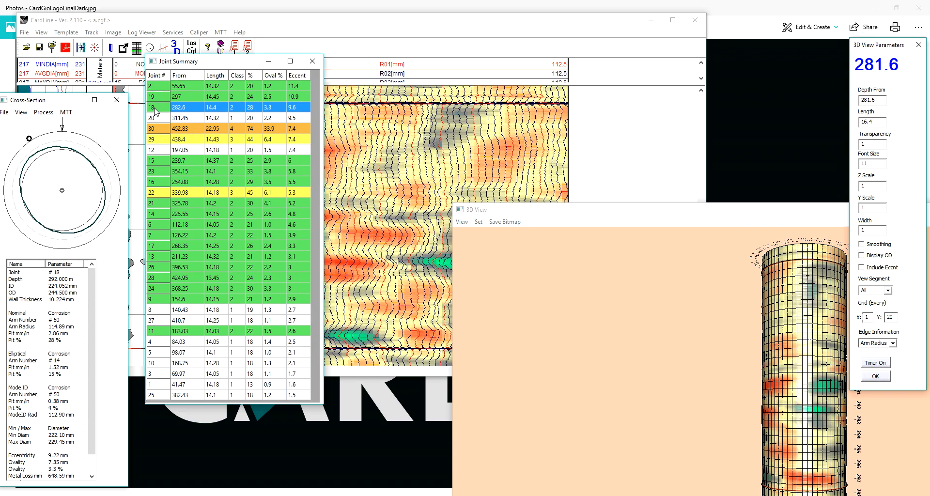
right_click(362, 149)
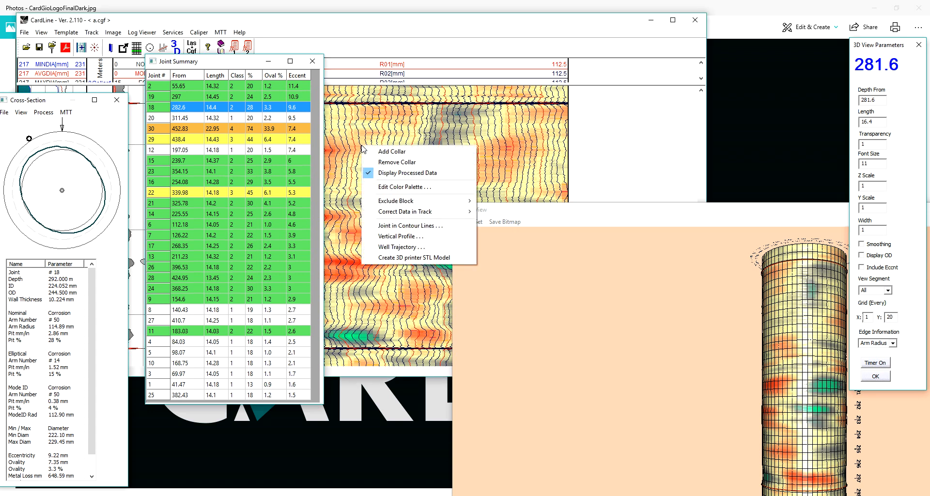
click(389, 176)
drag(516, 215, 496, 175)
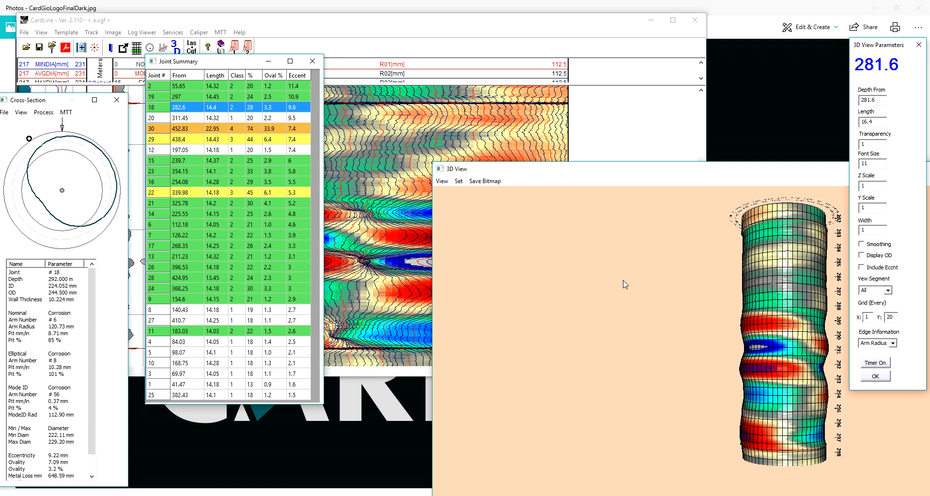
- Move the Joint Summary off the log image and switch joint 18 back to the processed data
click(236, 65)
drag(237, 64, 128, 90)
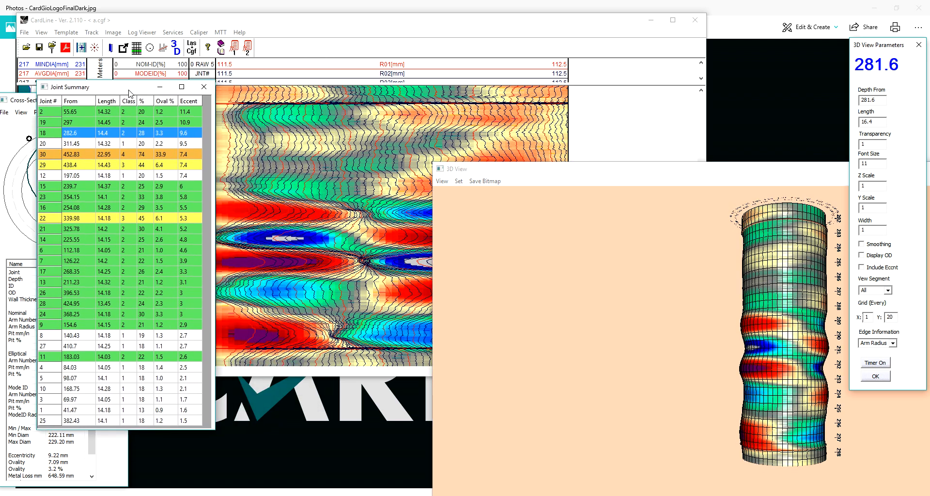
right_click(270, 168)
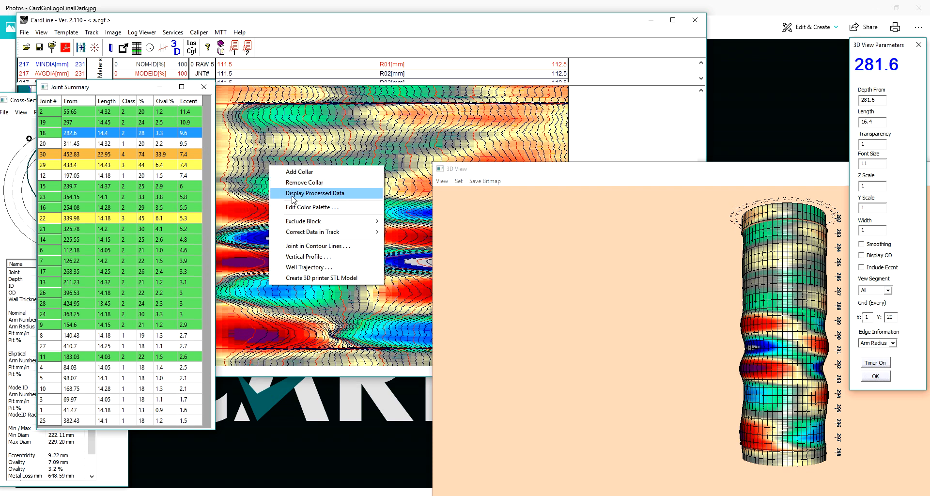
click(293, 194)
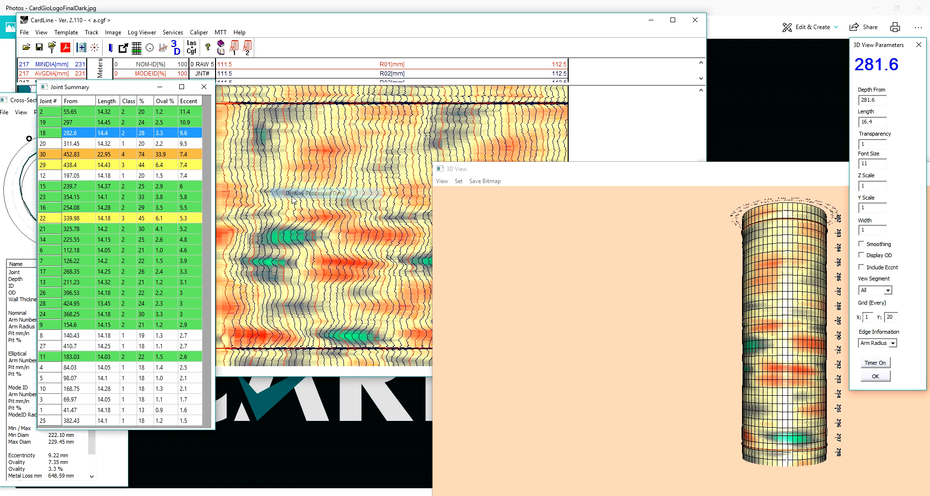
- Create a 3D printer STL model of joint 22 in binary format, 150 mm in vertical size, and inspect it in the STL viewer
click(43, 219)
right_click(269, 208)
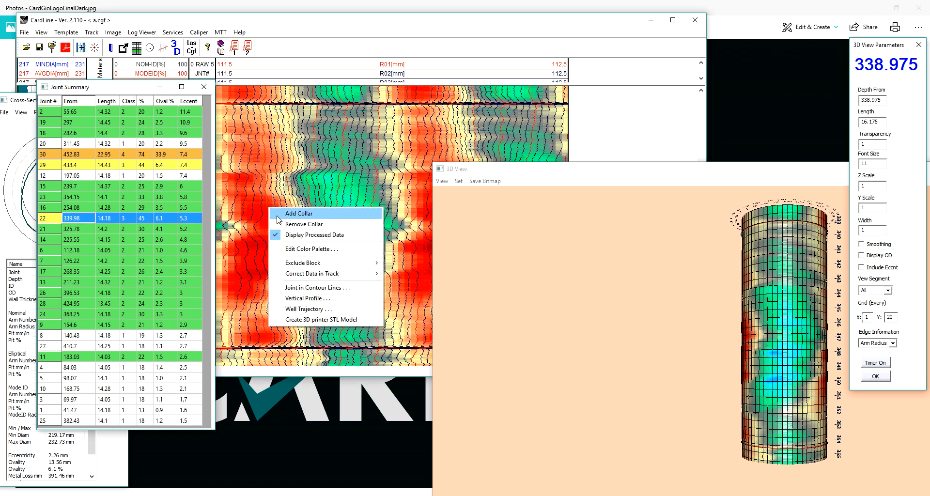
click(312, 321)
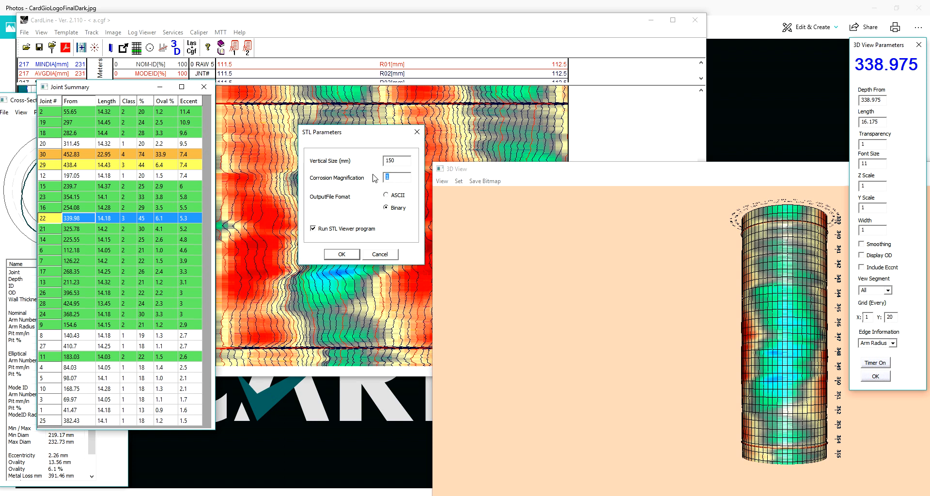
click(342, 254)
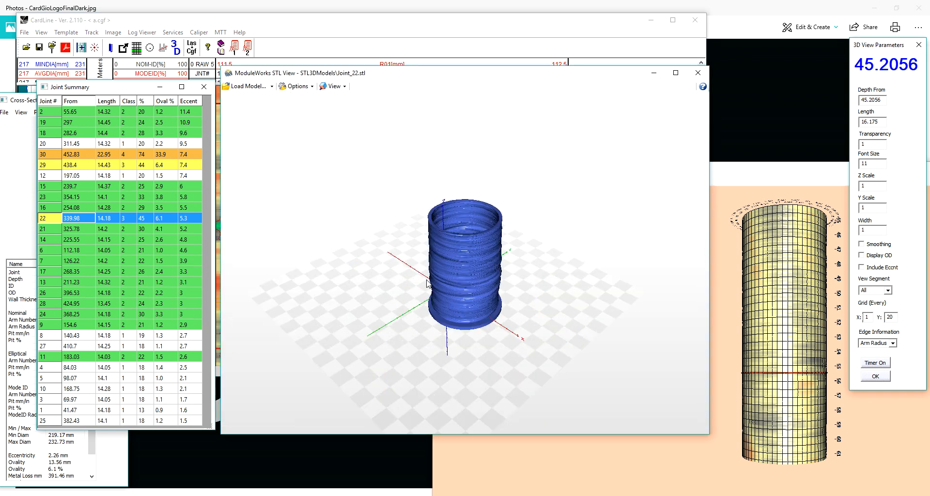
drag(461, 303, 513, 167)
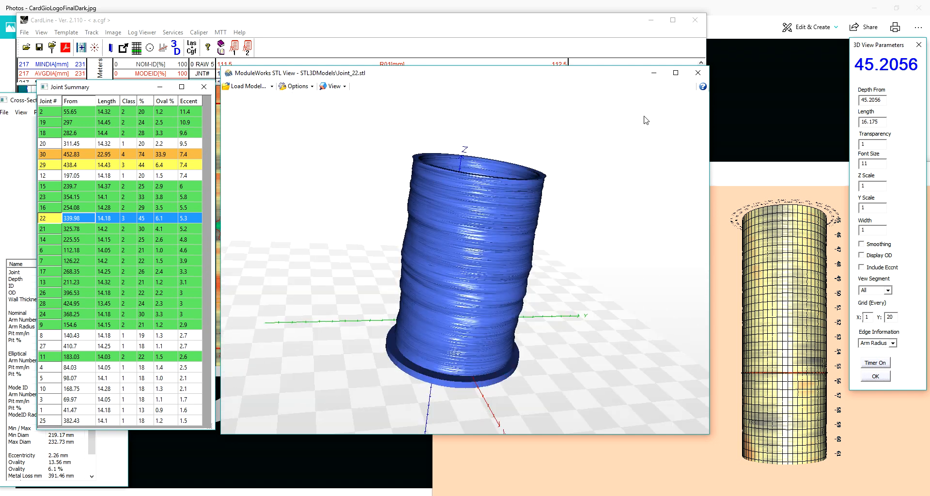
click(697, 73)
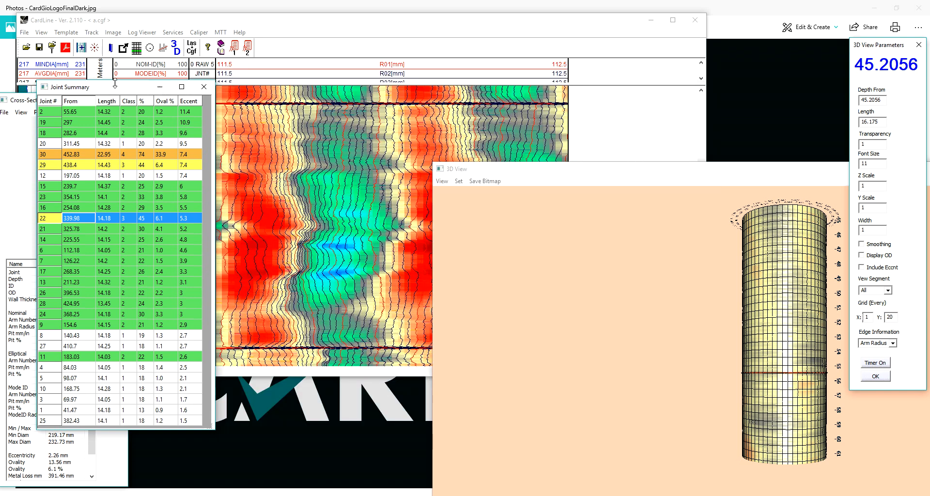
- Clear the log tracks of the Joint Summary and Cross-Section windows and make the log window taller
drag(85, 90, 699, 86)
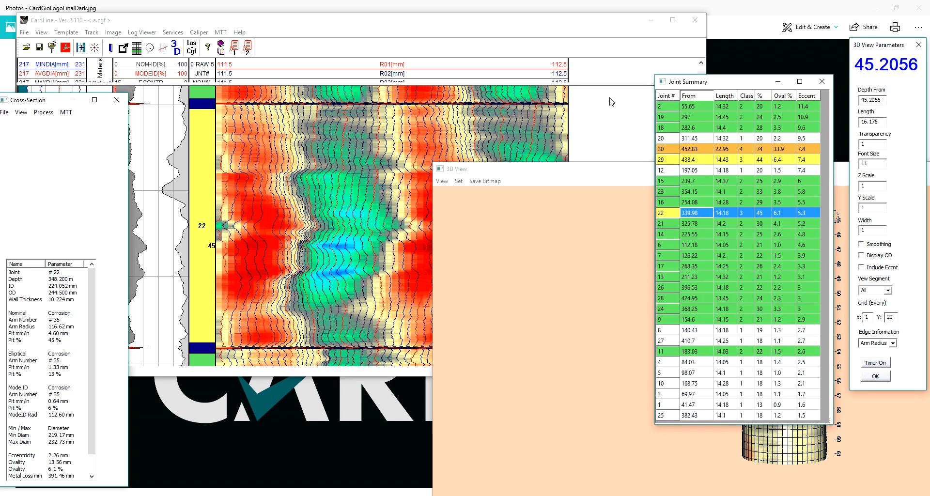
drag(235, 377, 235, 456)
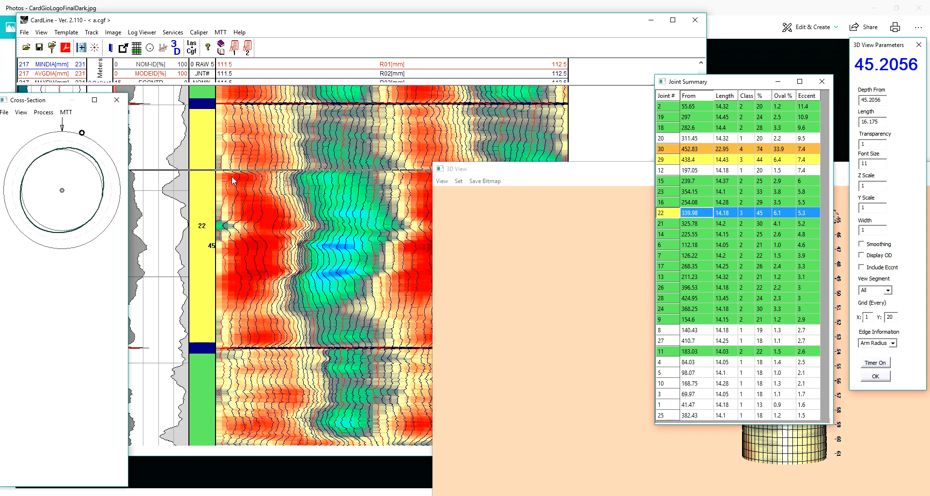
click(116, 102)
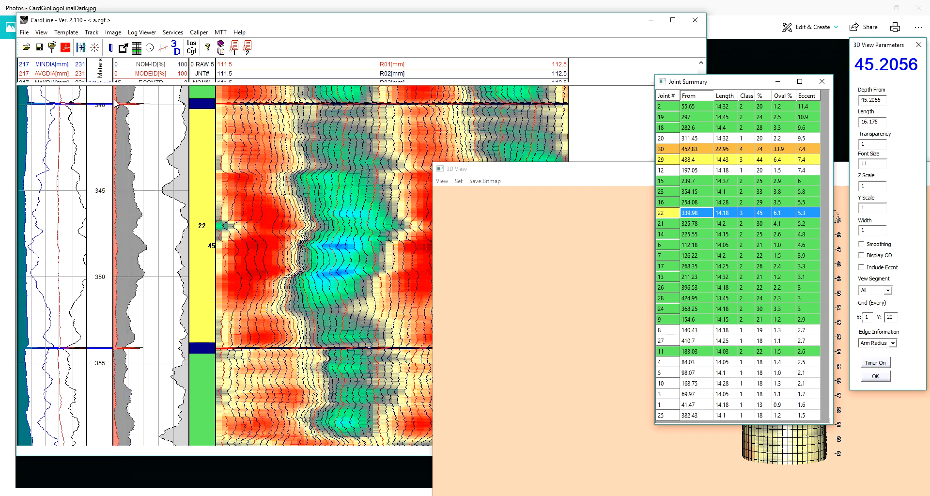
- Show the log's deepest joints at a compressed depth scale, with the 3D view and Joint Summary moved aside
click(260, 231)
scroll(260, 230, down, 4)
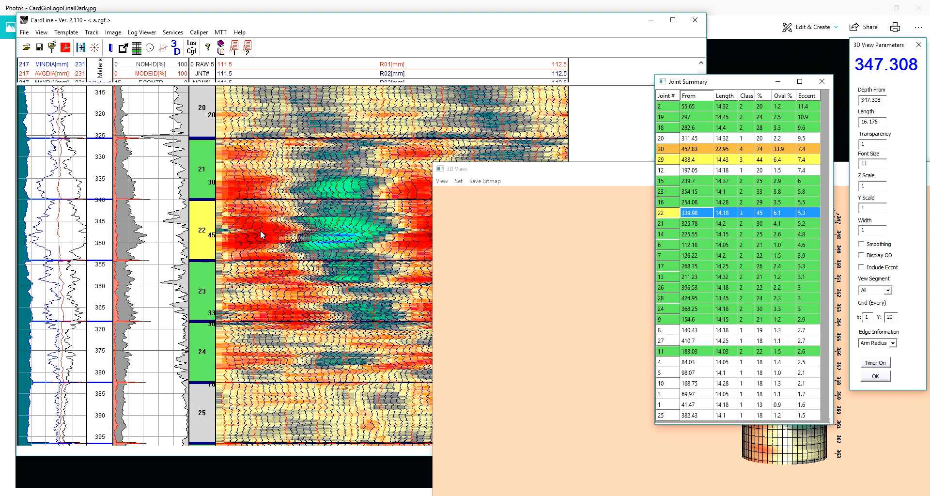
drag(496, 170, 745, 397)
drag(726, 83, 526, 80)
drag(701, 338, 701, 388)
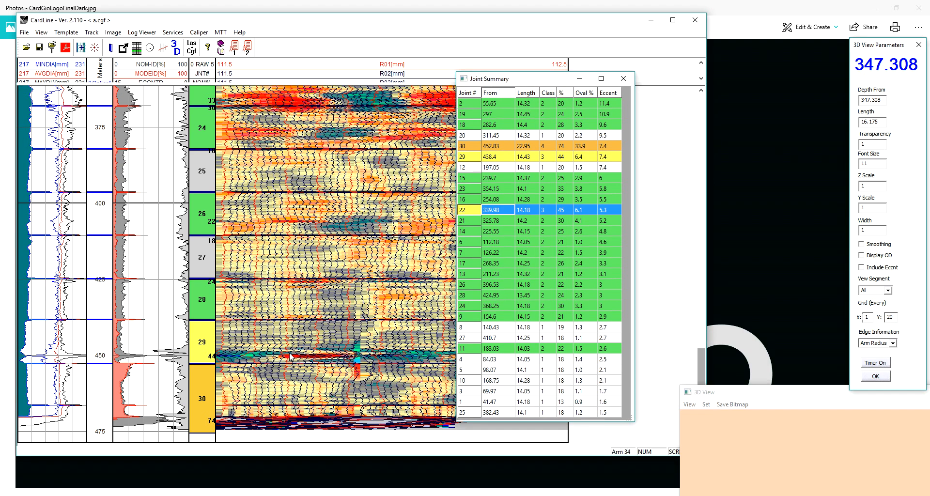
- Add a collar at about 463 m within joint 30 and remove it again
double_click(109, 415)
right_click(104, 357)
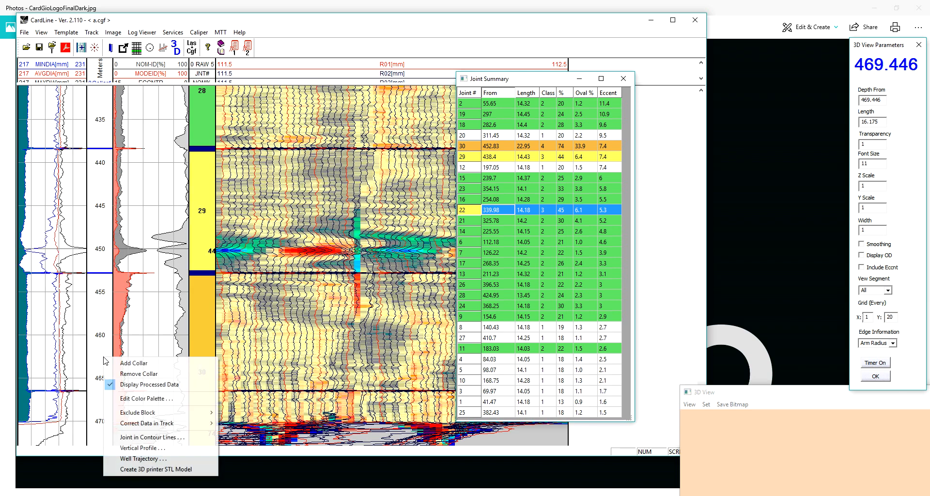
click(137, 363)
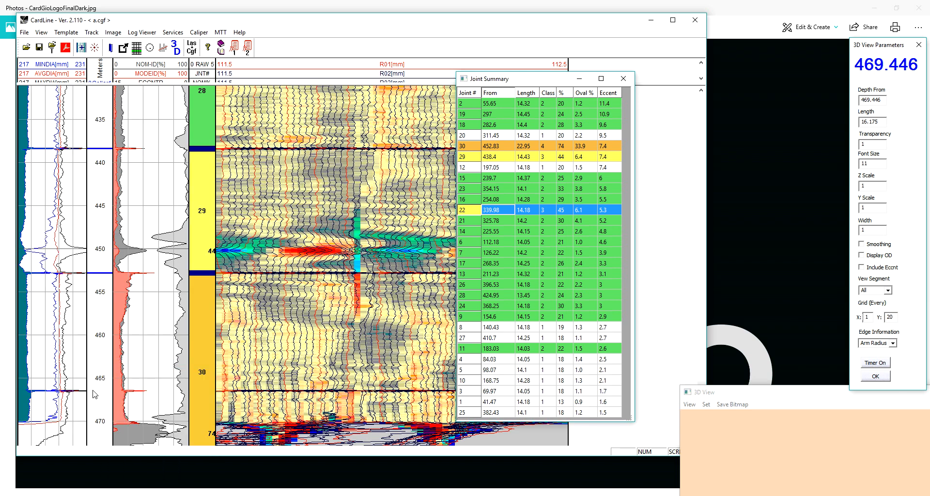
drag(97, 391, 97, 390)
right_click(103, 362)
click(127, 380)
- Move the Joint Summary window off the finger data image of joints 29 and 30
drag(534, 82, 120, 73)
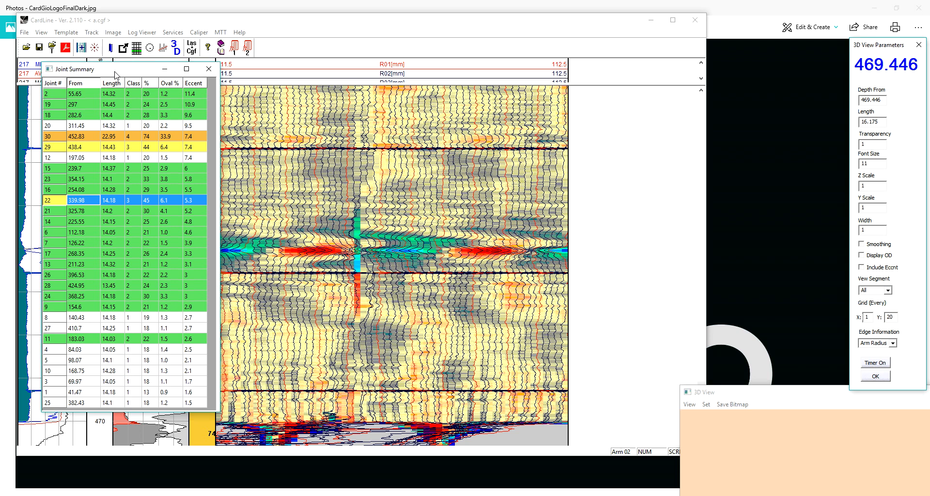
drag(115, 74, 77, 130)
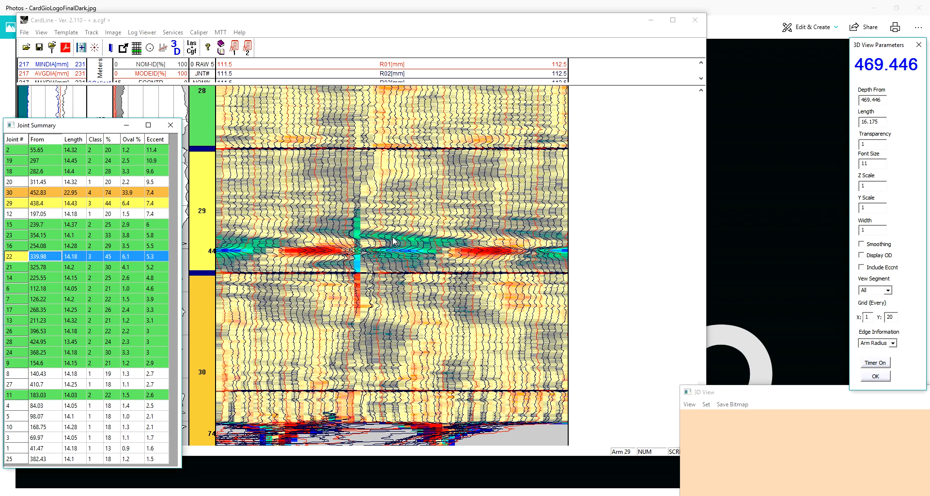
- Show the cross-section at about 450.65 m in joint 29, move its window aside and label the deviating finger
click(358, 235)
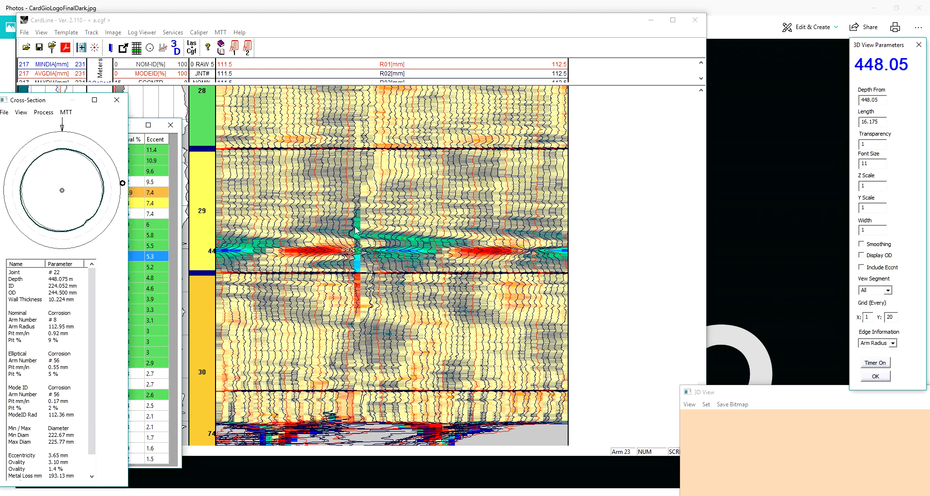
click(384, 259)
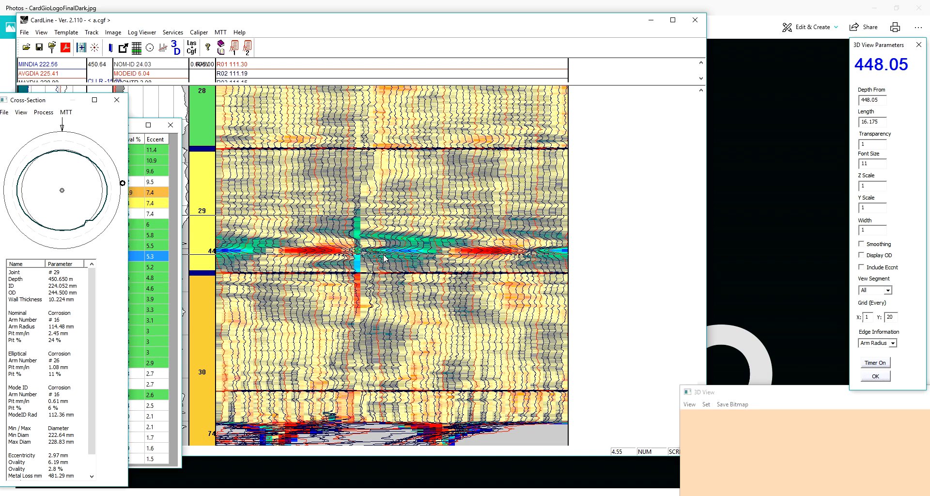
drag(56, 103, 114, 105)
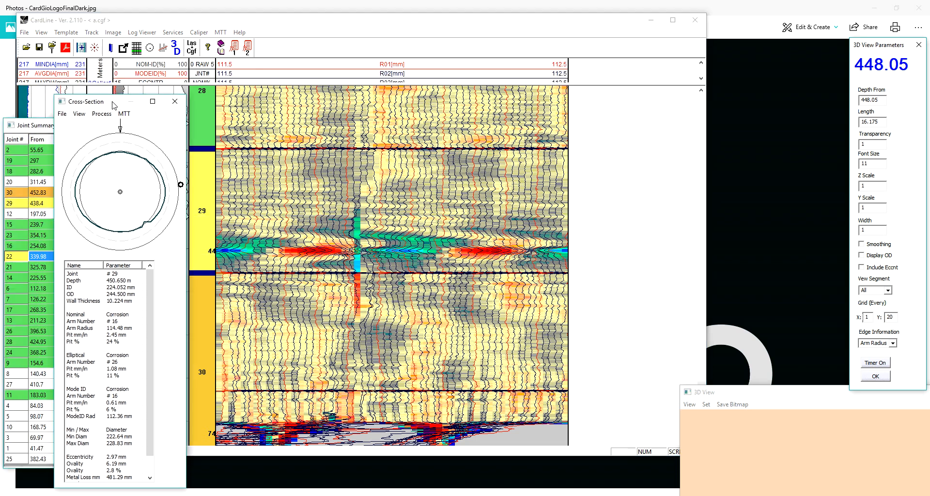
click(101, 114)
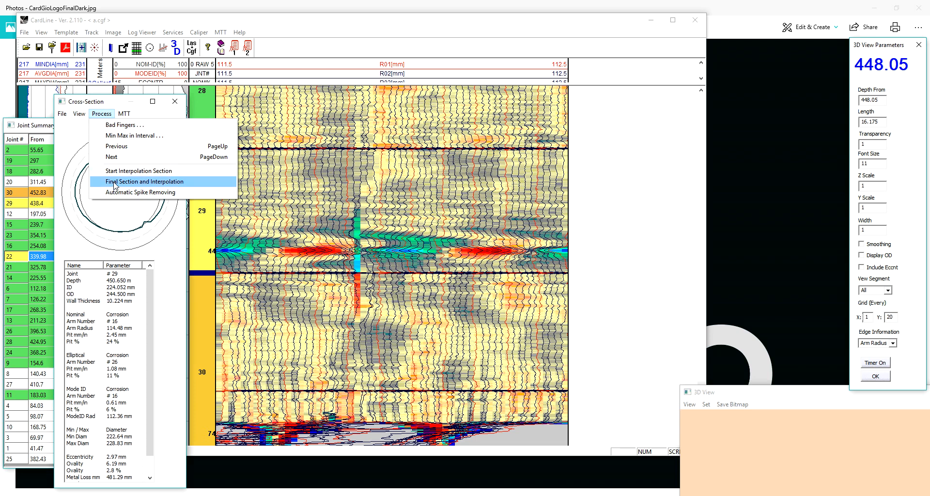
click(146, 226)
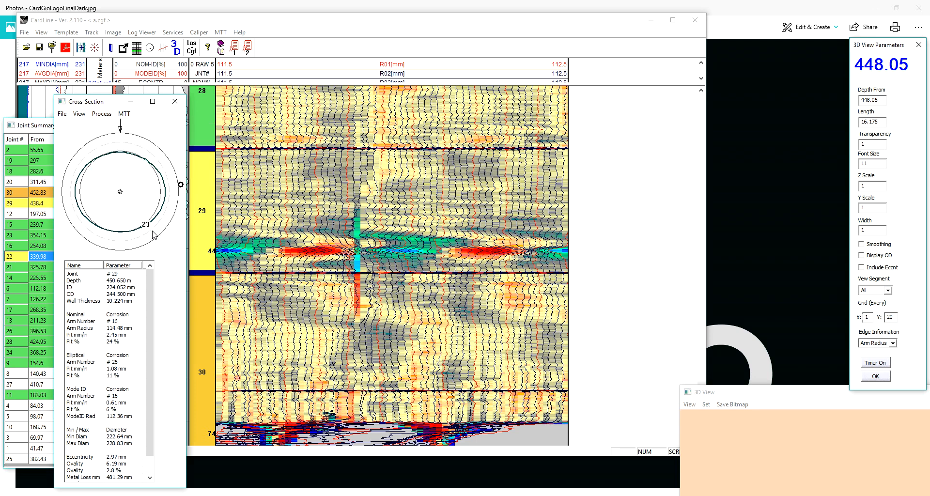
- Correct bad finger 23 over a limited depth interval around the anomaly in joints 29 and 30, and recheck the cross-section in joint 29
click(102, 115)
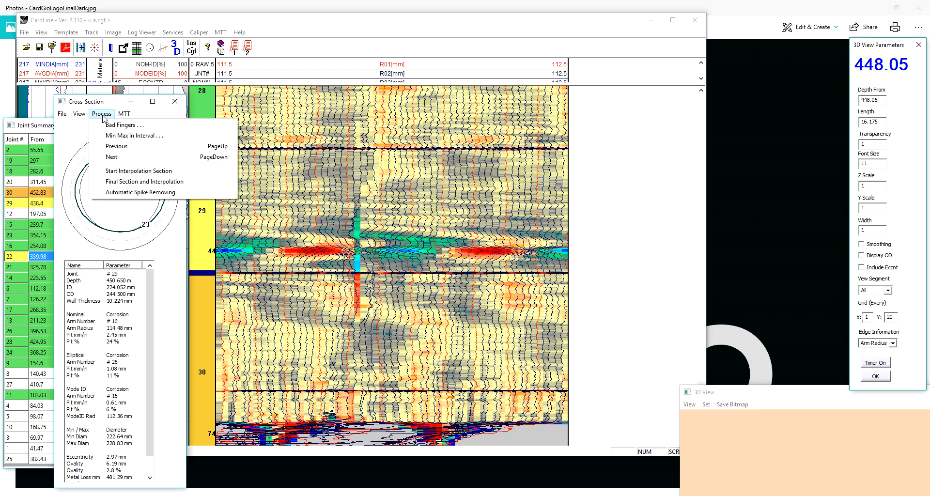
click(119, 127)
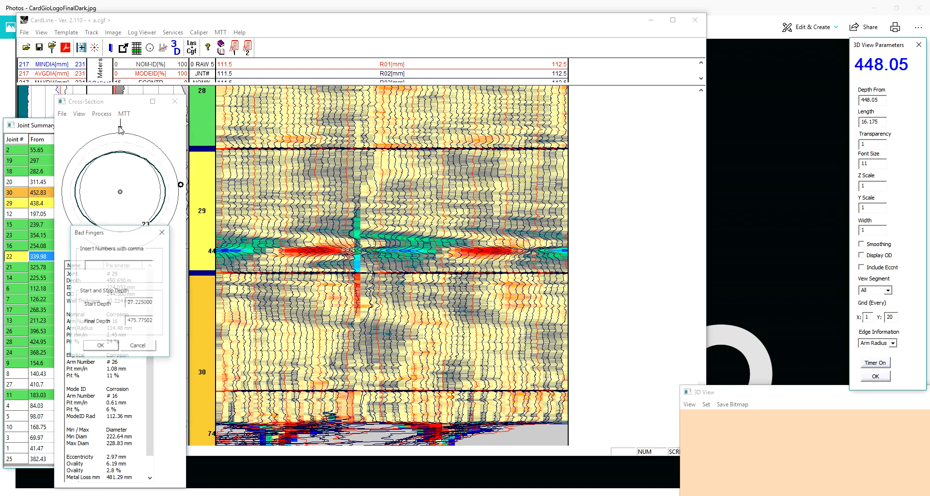
drag(122, 235, 185, 207)
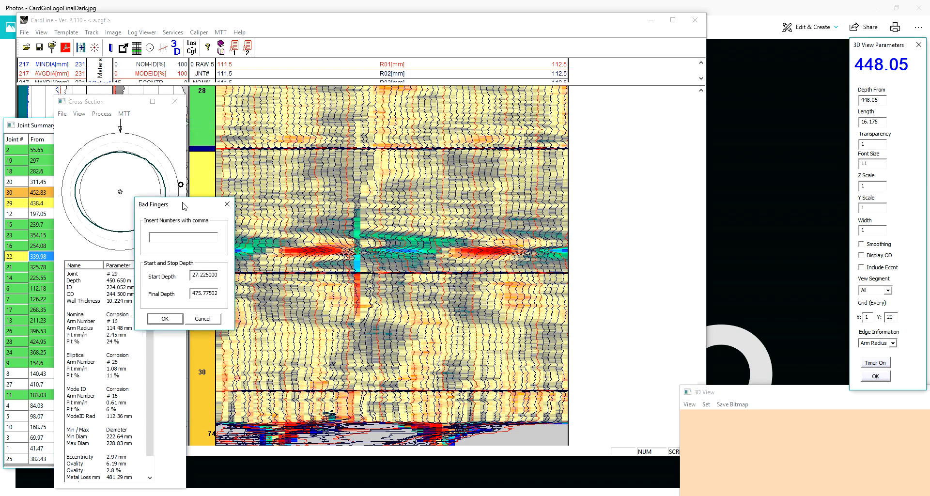
click(174, 236)
text(23)
double_click(206, 275)
text(440)
double_click(206, 294)
text(4)
click(166, 318)
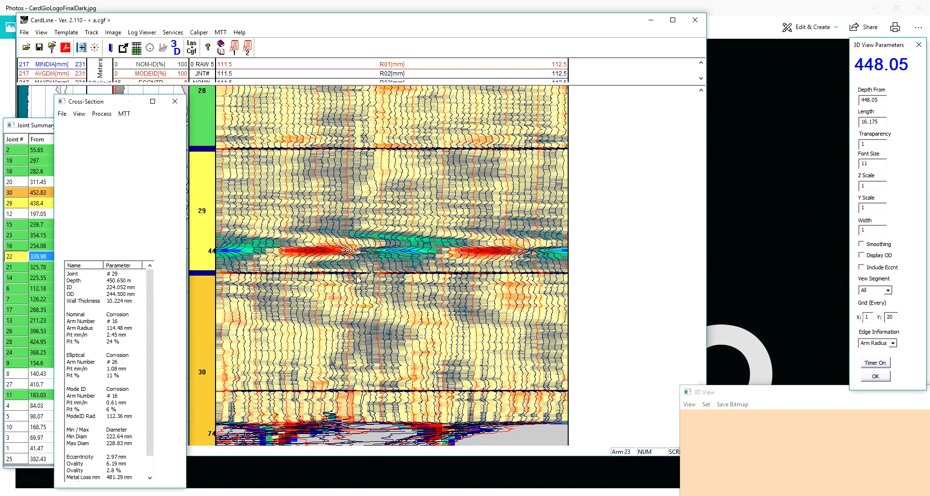
drag(322, 197, 333, 250)
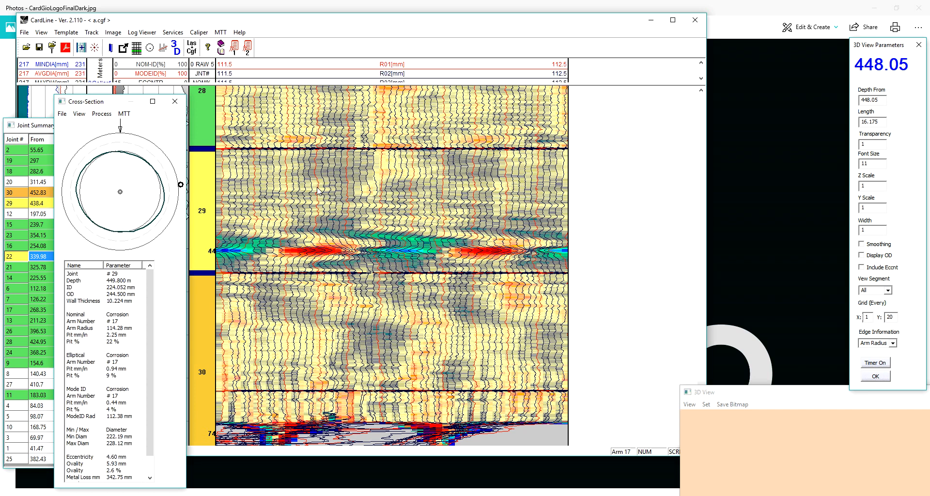
- Edit the colour palette of the finger data image by removing the grey colour marker near -0.01
scroll(316, 189, up, 3)
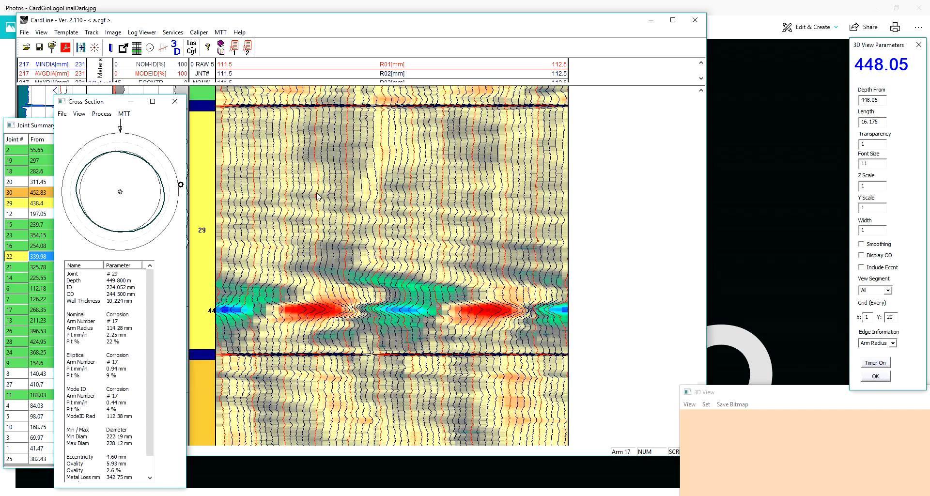
right_click(317, 257)
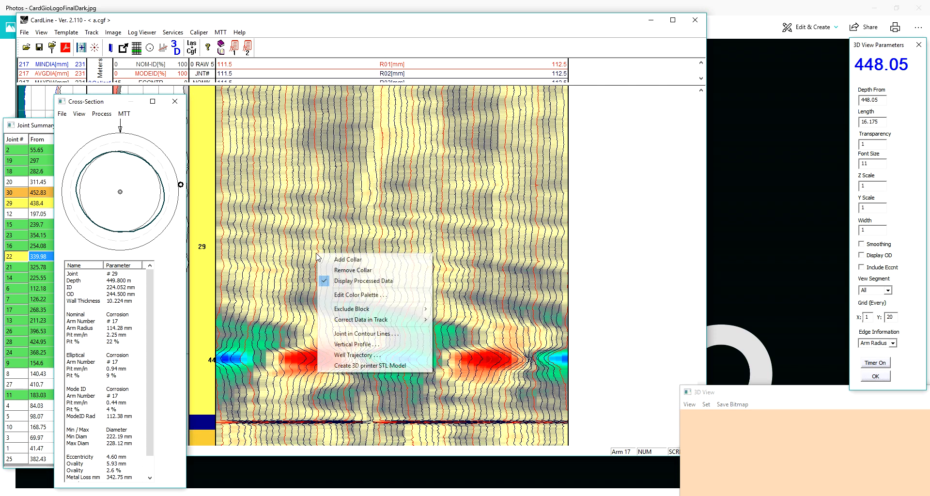
click(361, 295)
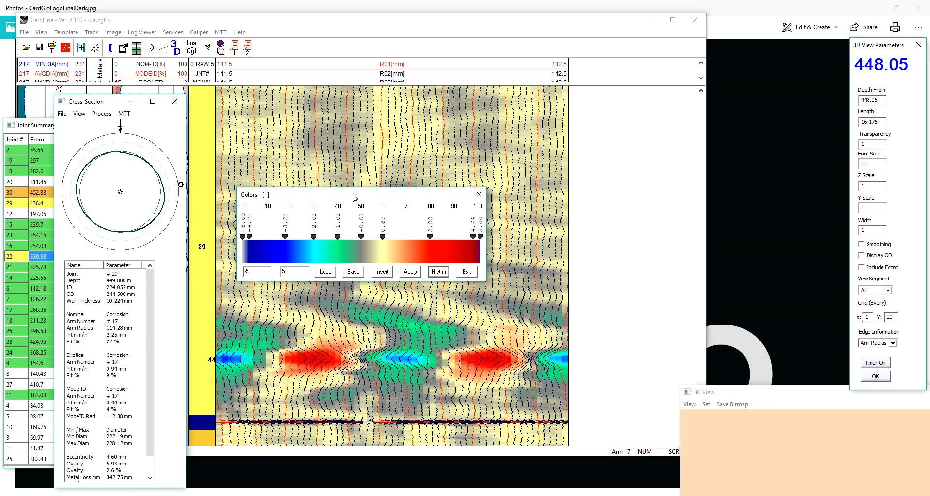
drag(355, 199, 376, 165)
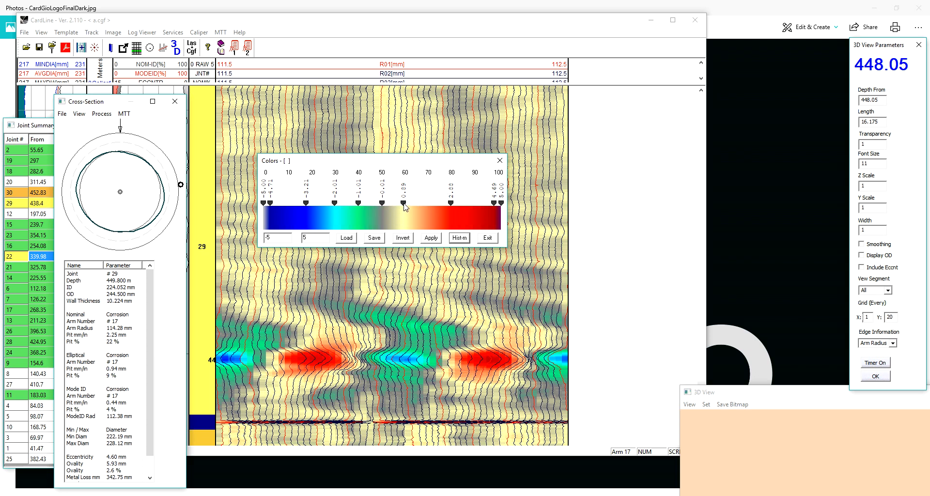
right_click(383, 203)
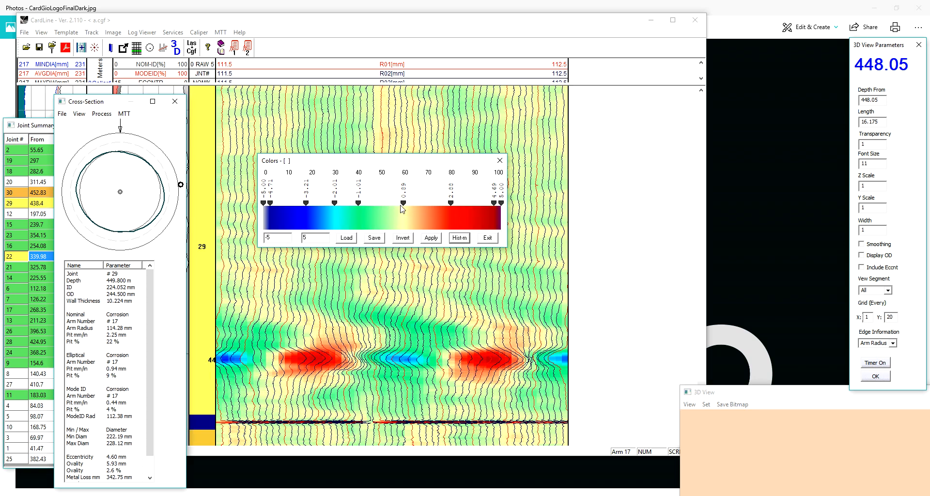
- Add a colour marker to the palette, place it at about -0.17 and set its colour to white
click(424, 204)
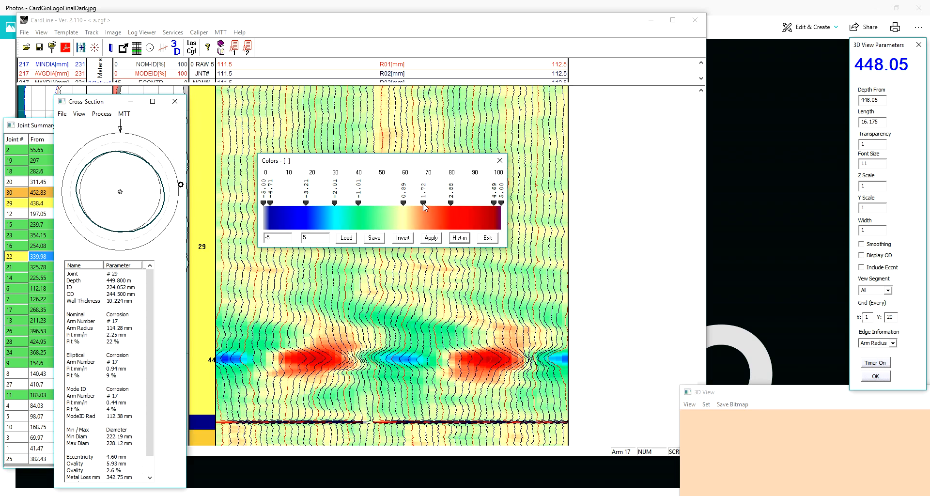
drag(423, 204, 378, 205)
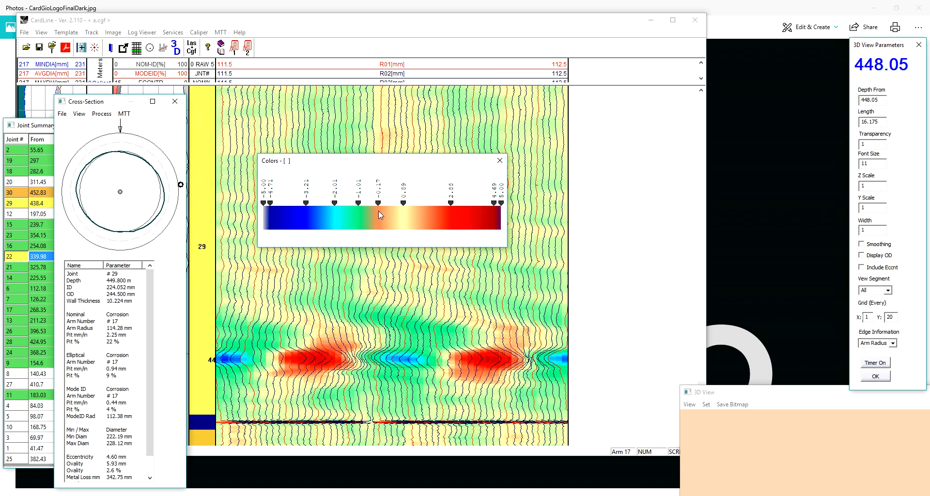
double_click(378, 203)
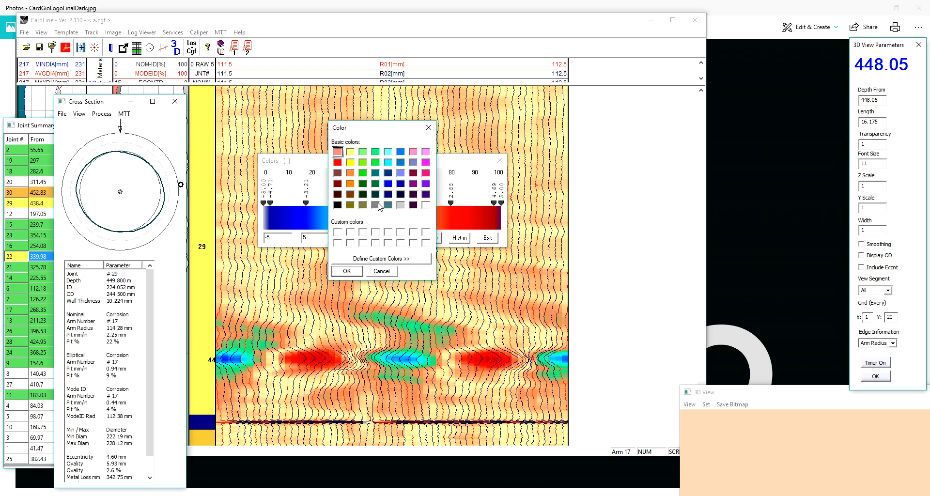
click(425, 206)
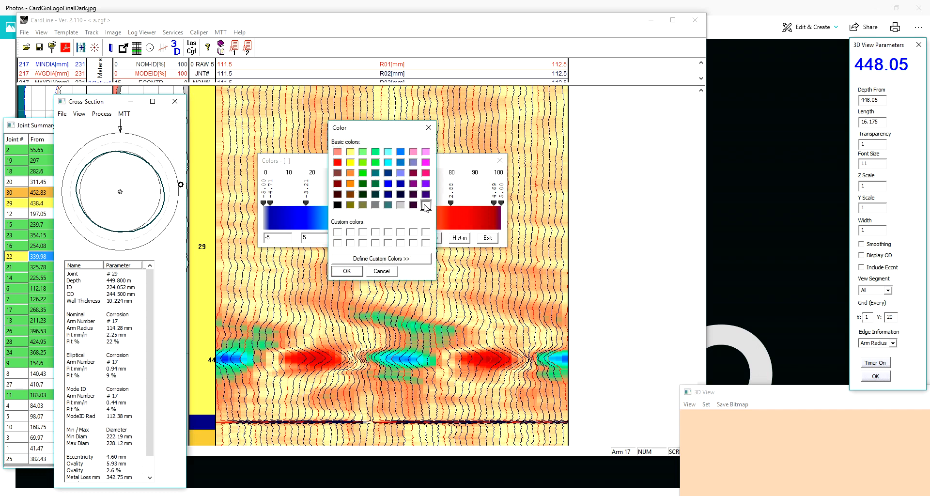
click(346, 272)
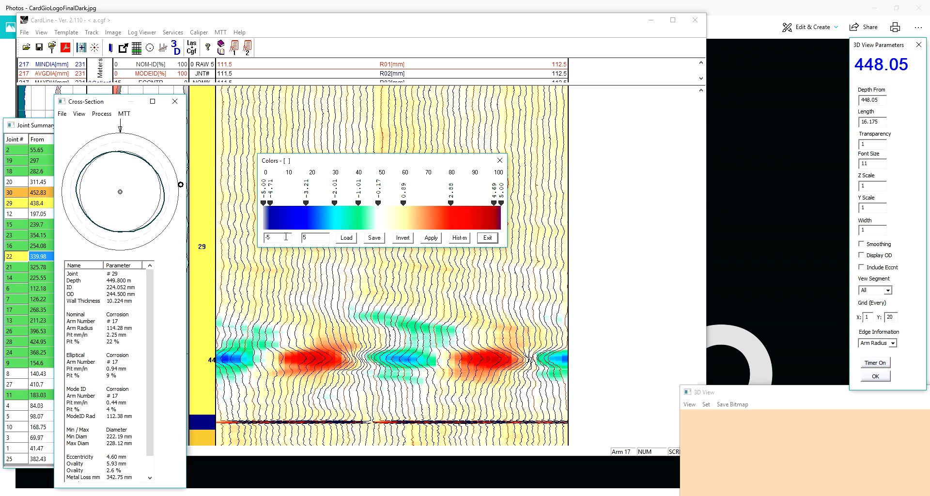
- Save the edited palette as Arms5.clr, and load the Arms2.clr palette for the finger data image
click(374, 237)
double_click(363, 247)
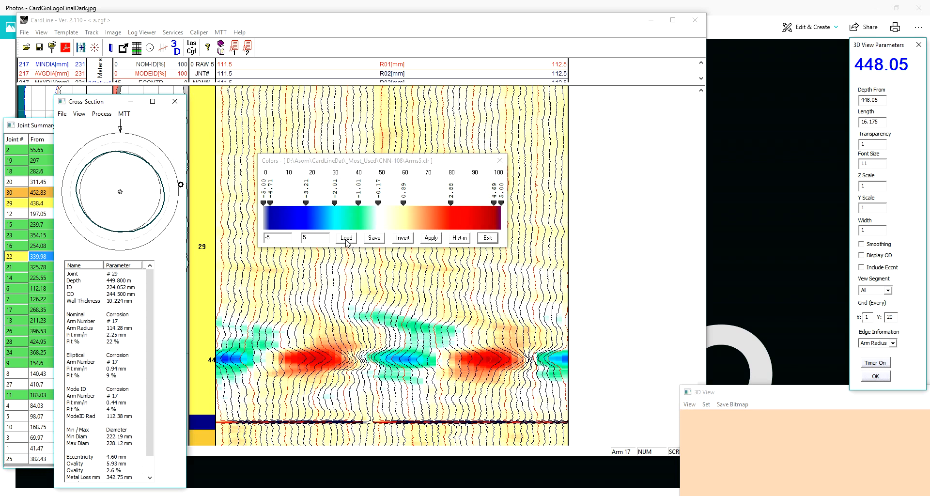
click(346, 238)
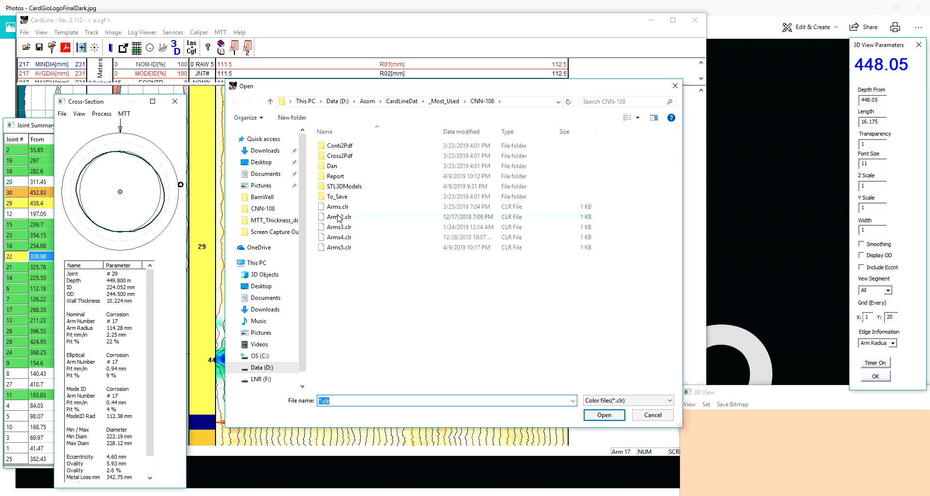
double_click(339, 217)
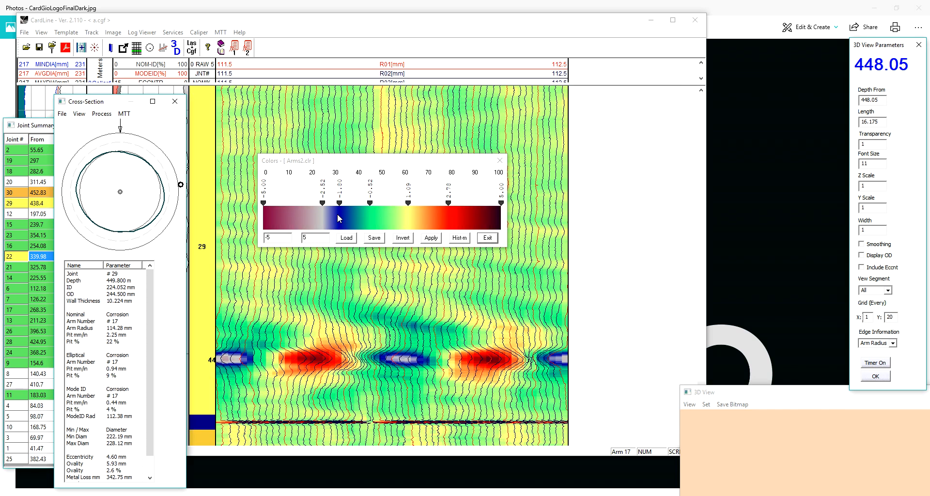
click(488, 238)
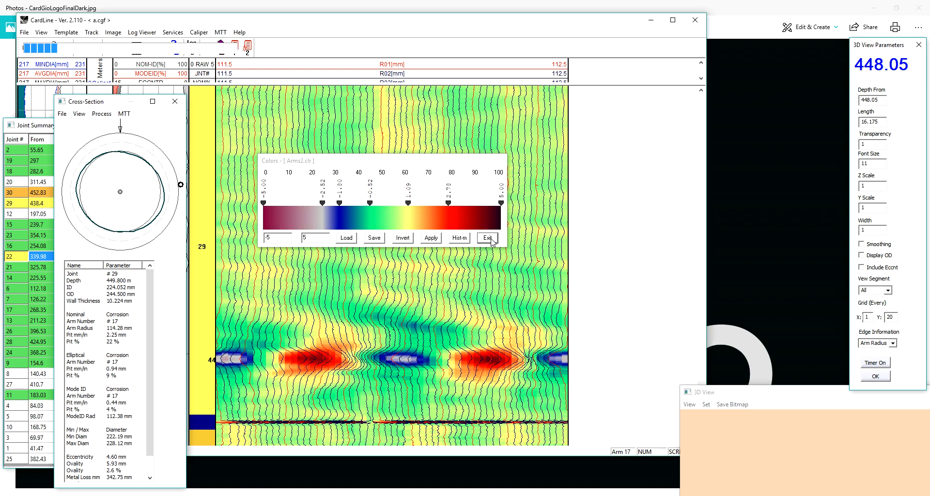
click(199, 32)
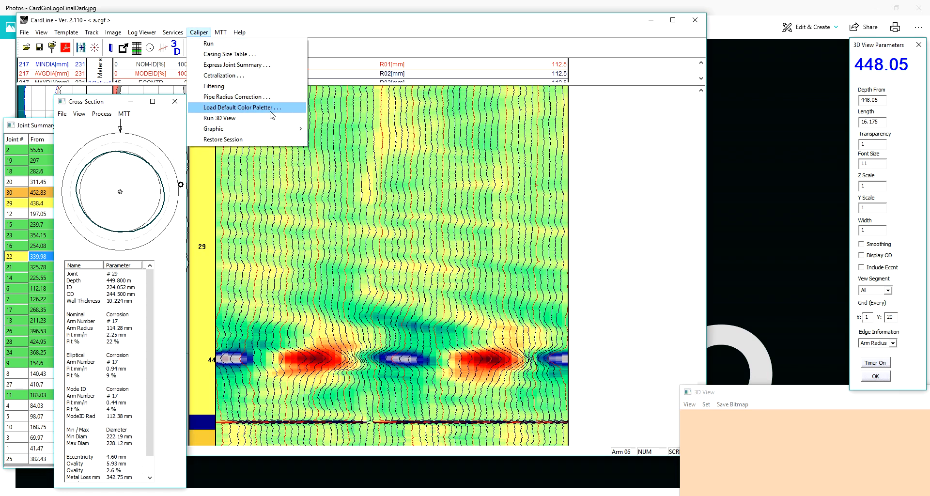
click(299, 25)
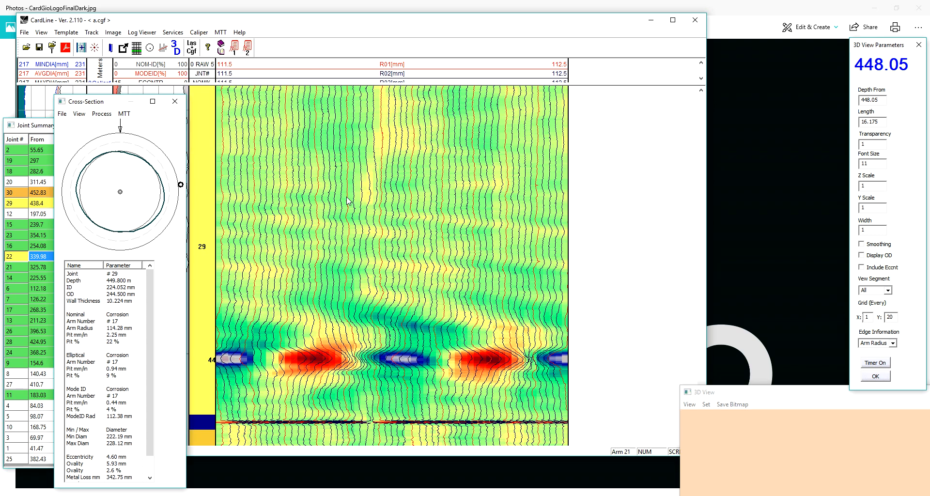
- Enlarge the track header area above joint 29 to show the curve scales down to R07
scroll(363, 237, down, 2)
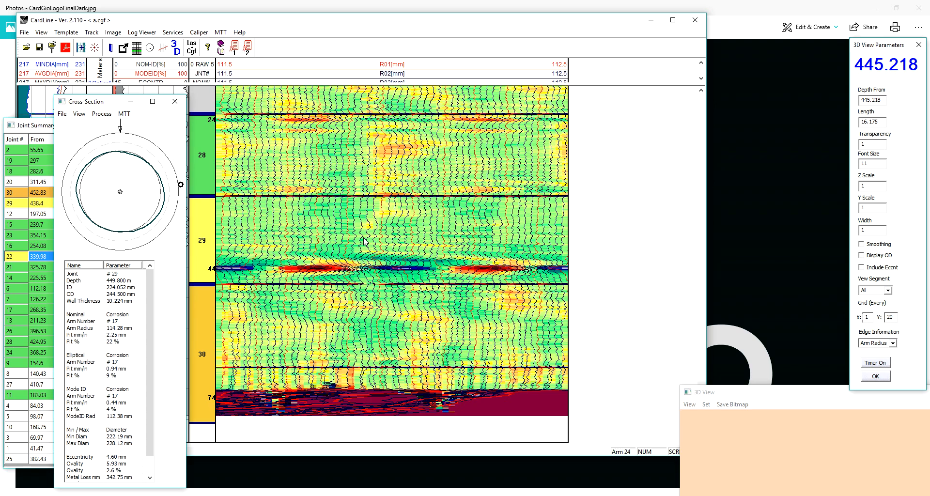
scroll(364, 241, up, 1)
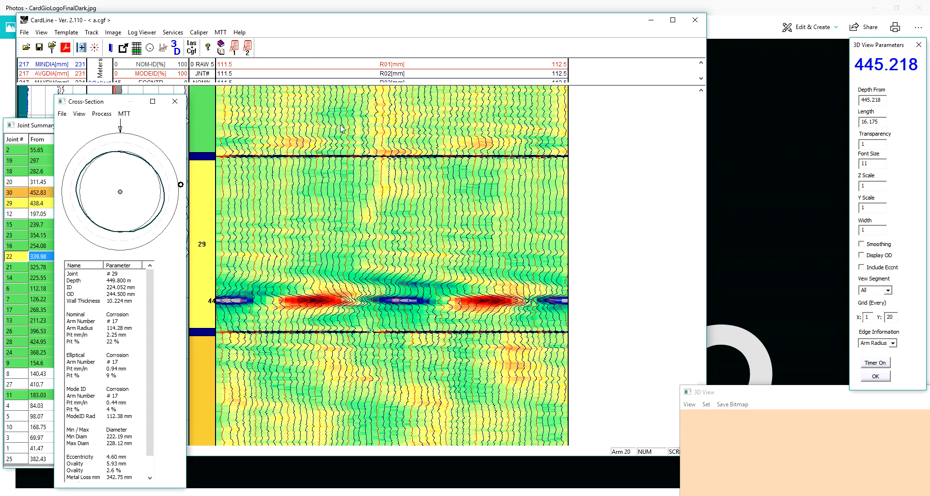
drag(352, 84, 353, 124)
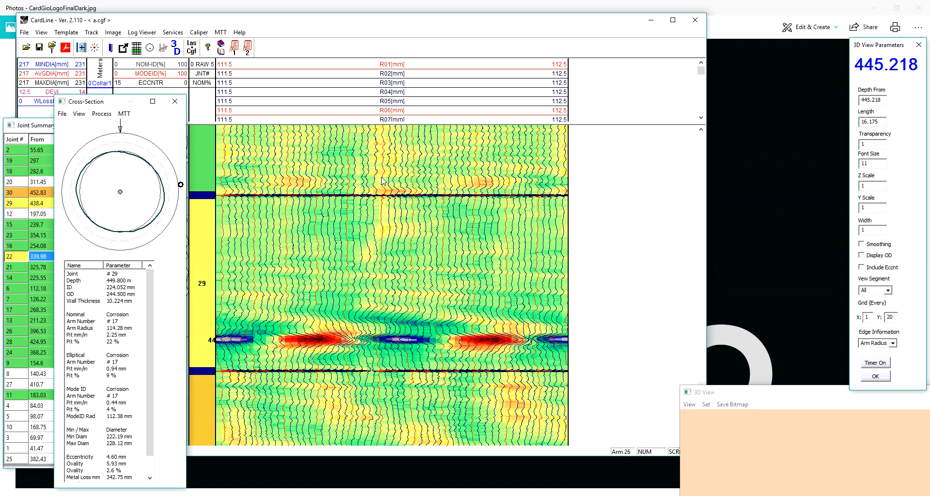